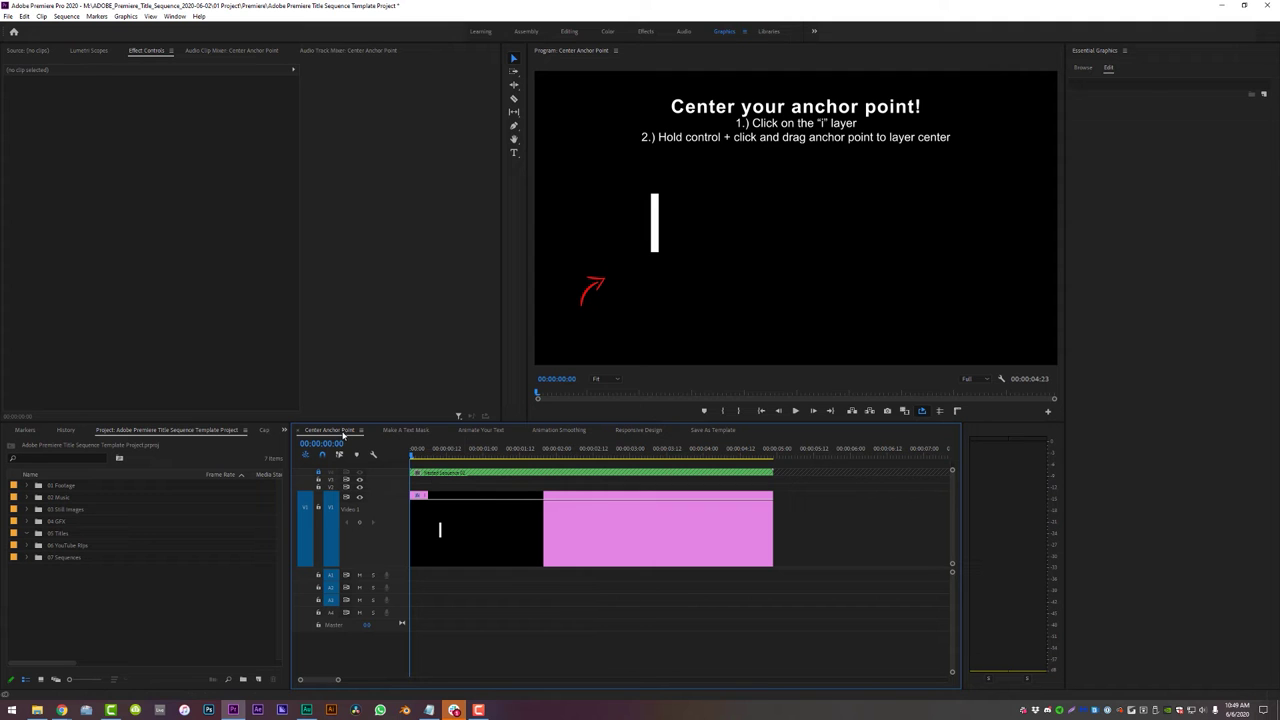
# Preview the Make A Text Mask, Animate Your Text, Animation Smoothing and Responsive Design sequences
pyautogui.click(424, 431)
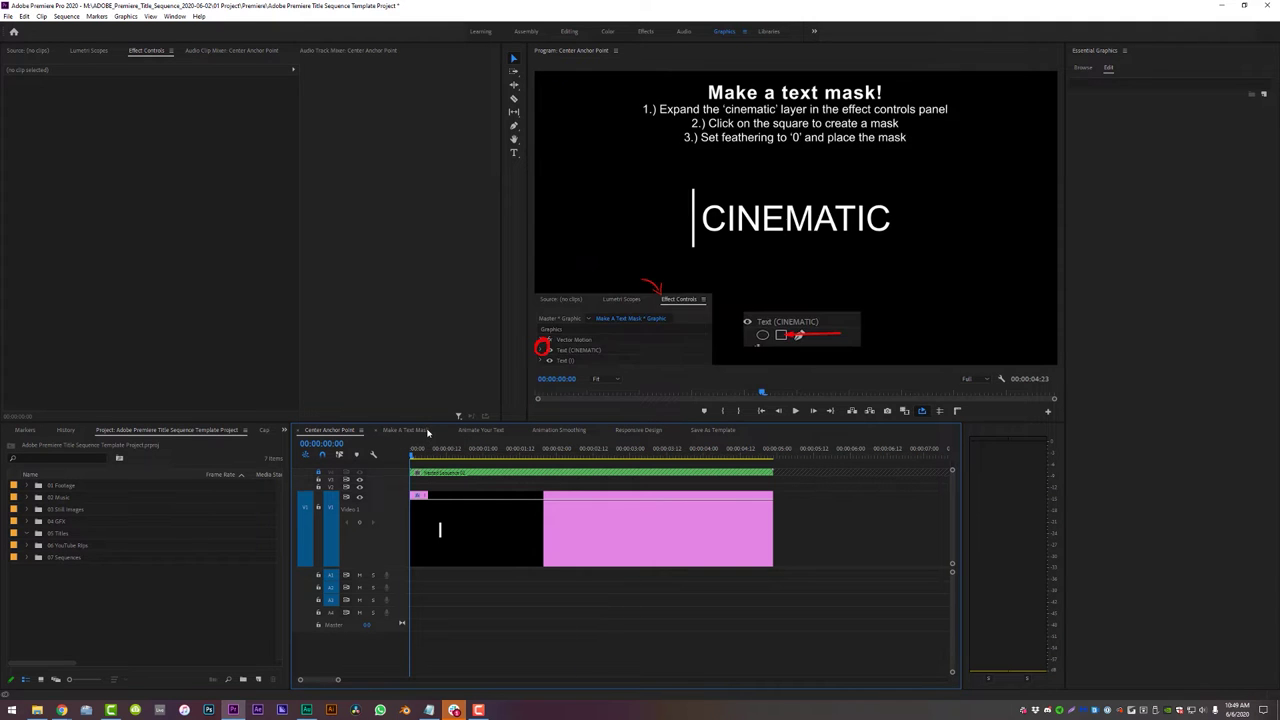
pyautogui.click(497, 430)
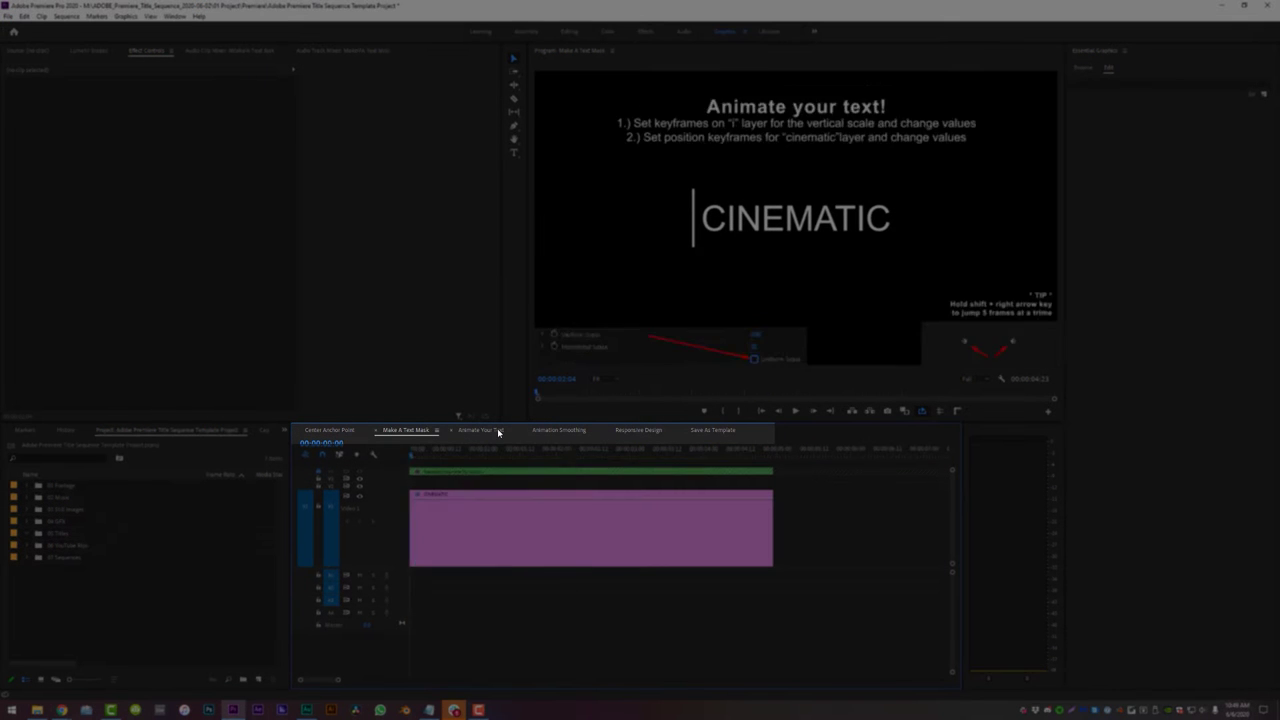
pyautogui.click(571, 431)
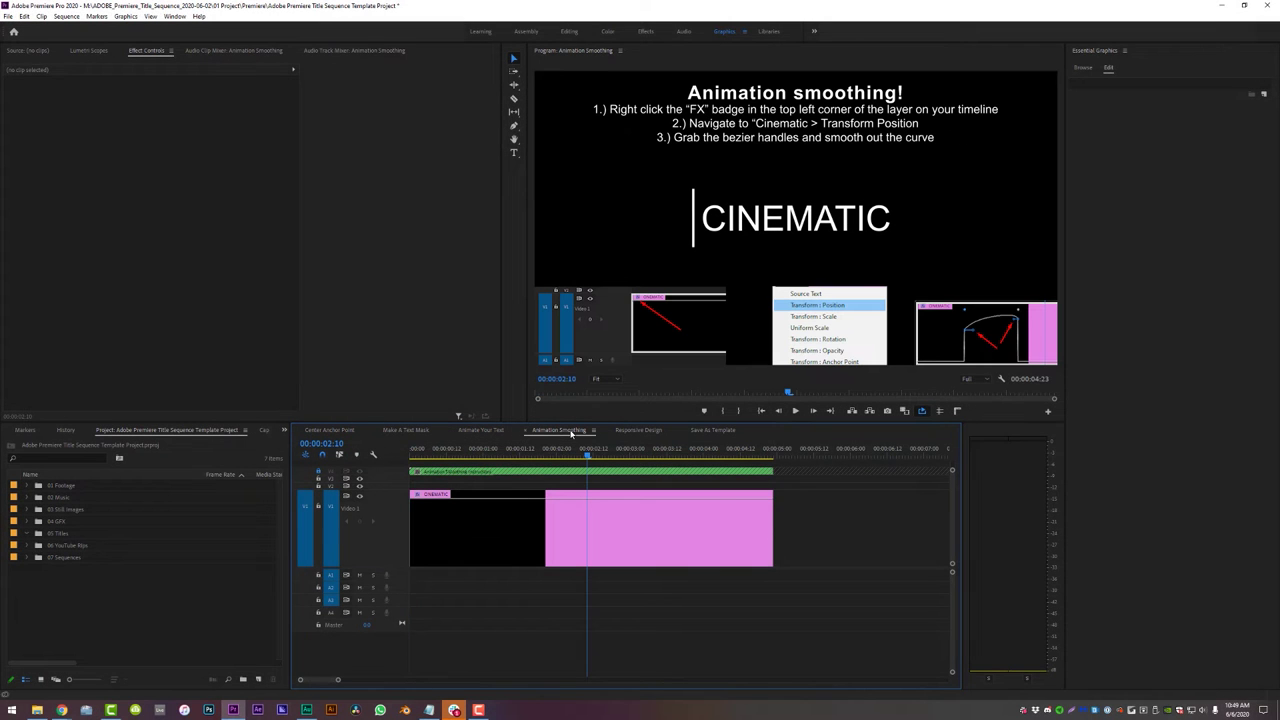
pyautogui.click(640, 430)
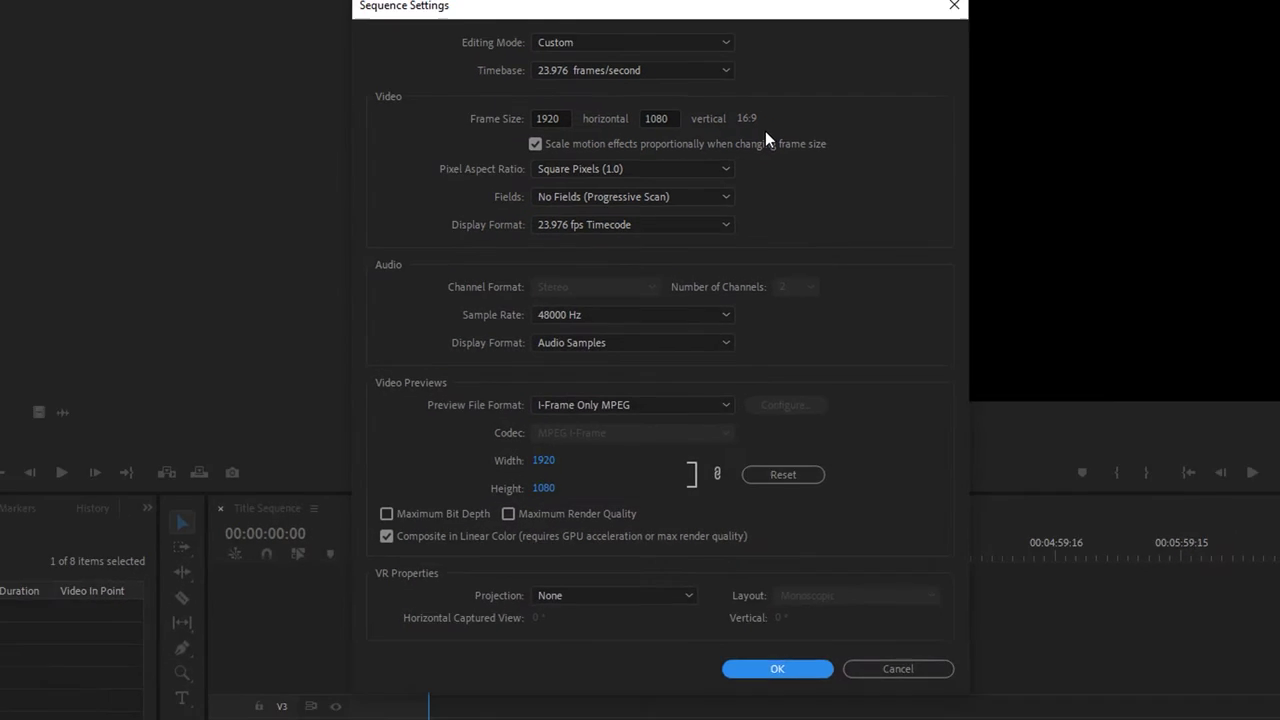
# Accept the 1920×1080, 23.976 fps Title Sequence settings and move to the Graphics workspace
pyautogui.click(709, 515)
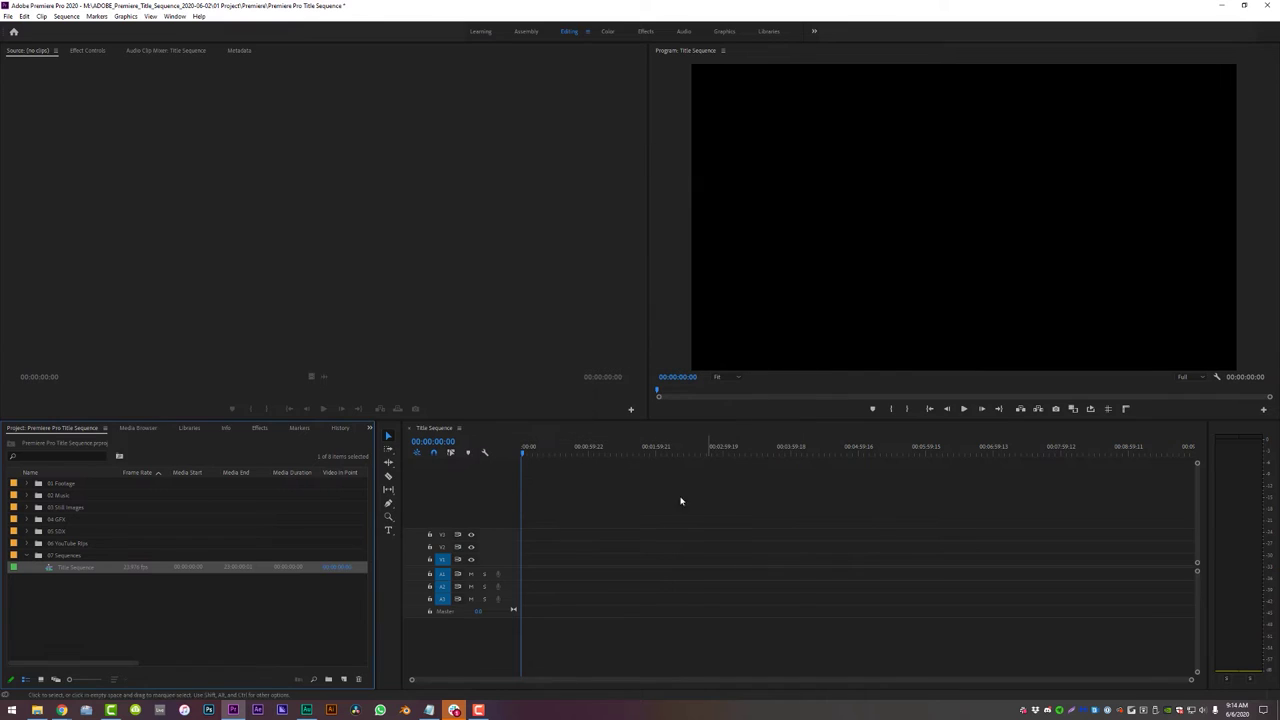
pyautogui.click(725, 33)
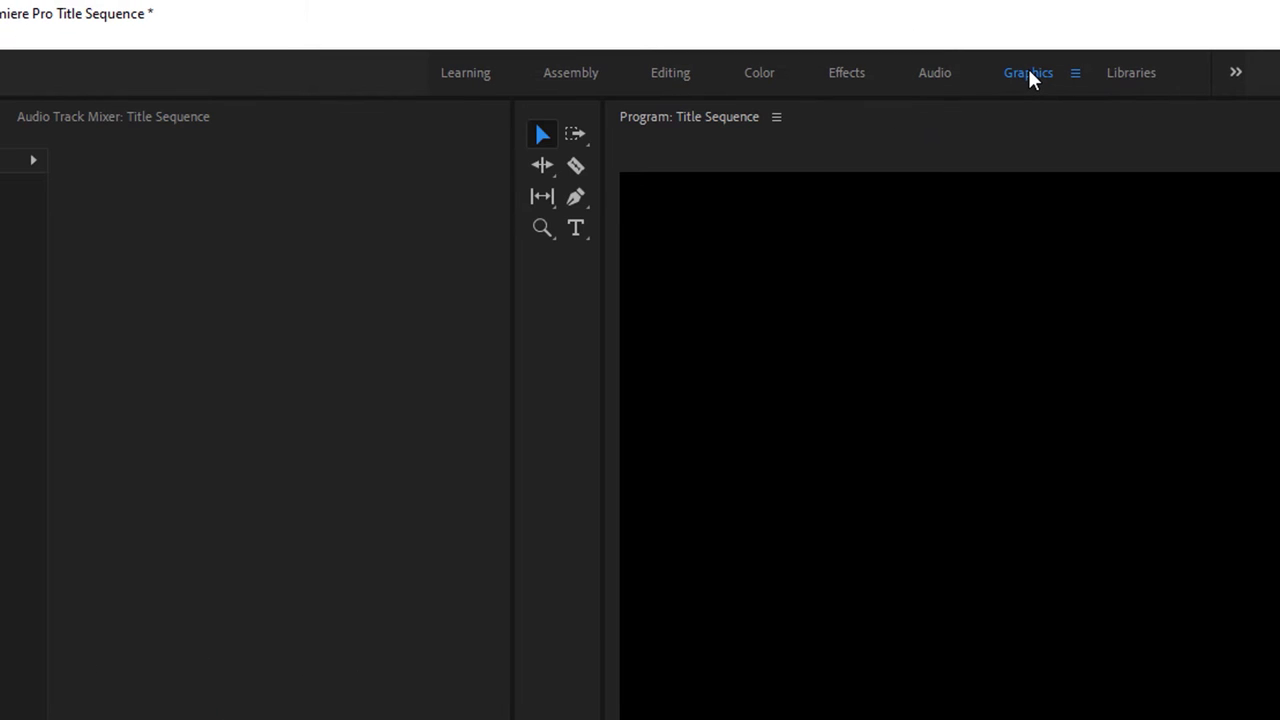
# Create an upright 'I' text layer as the vertical line, with its anchor point centred
pyautogui.click(575, 232)
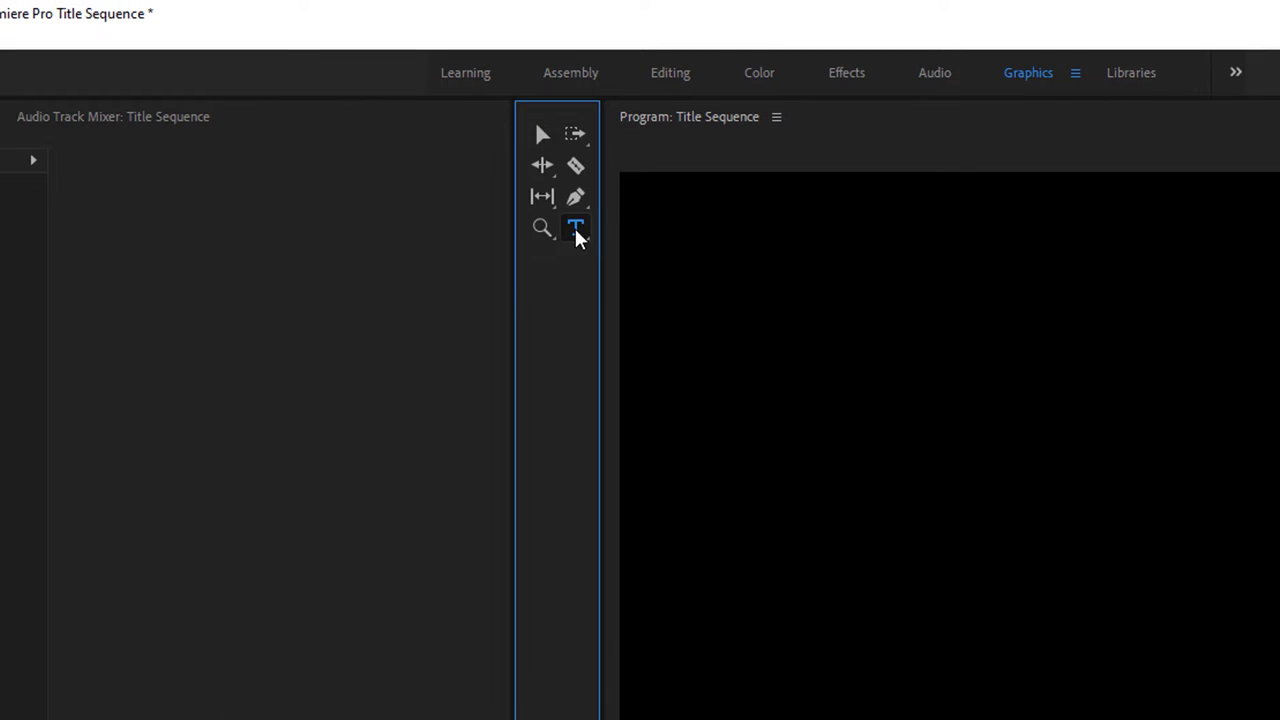
pyautogui.click(1010, 490)
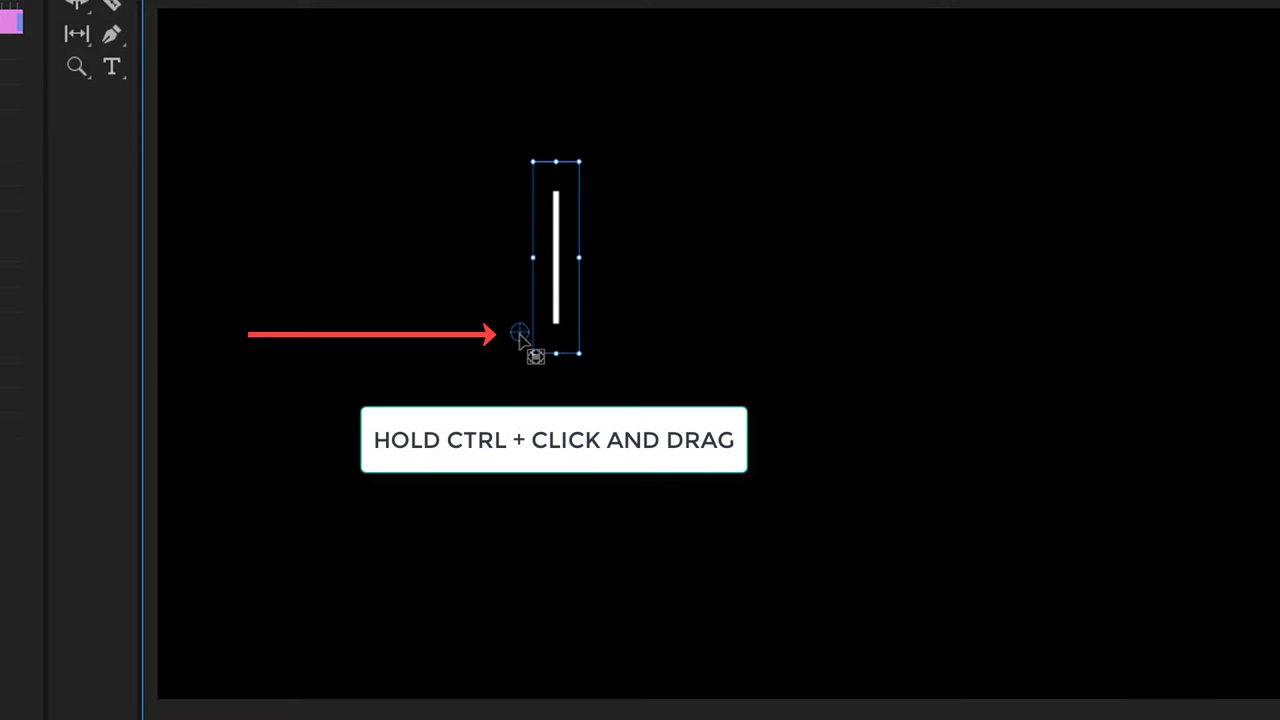
pyautogui.moveTo(520, 333); pyautogui.dragTo(533, 276)
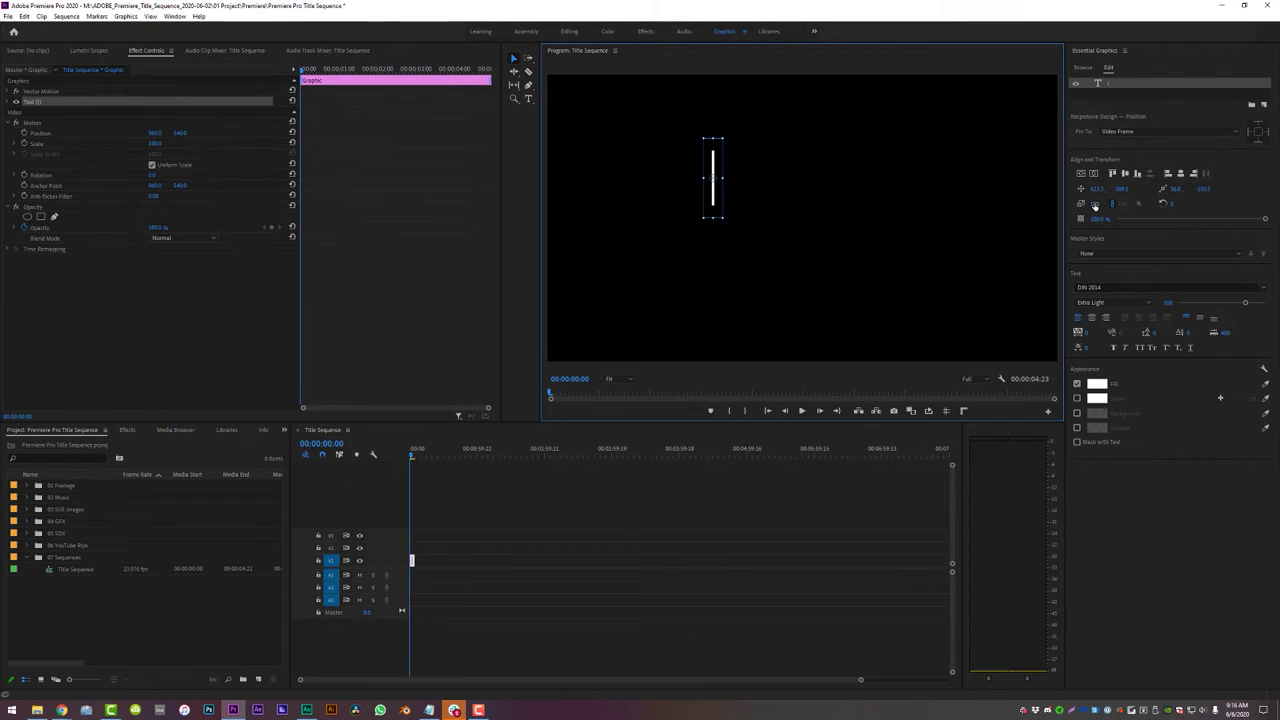
pyautogui.click(1095, 204)
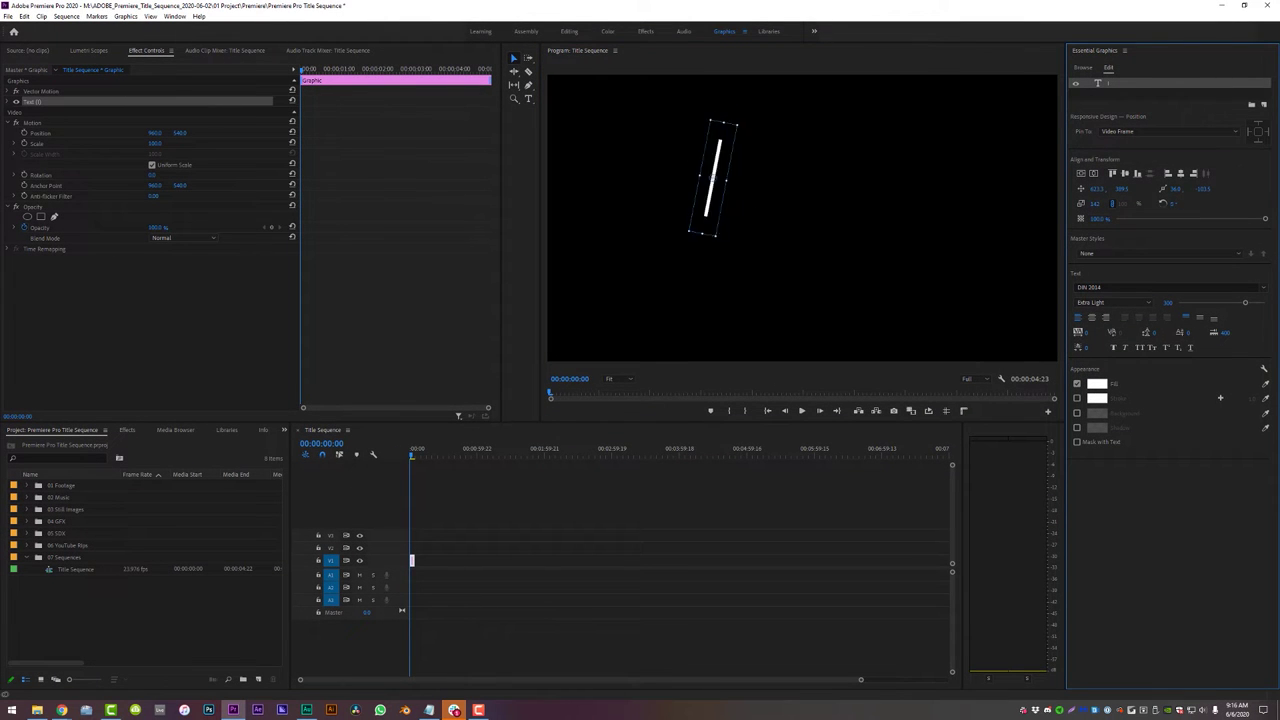
pyautogui.click(714, 180)
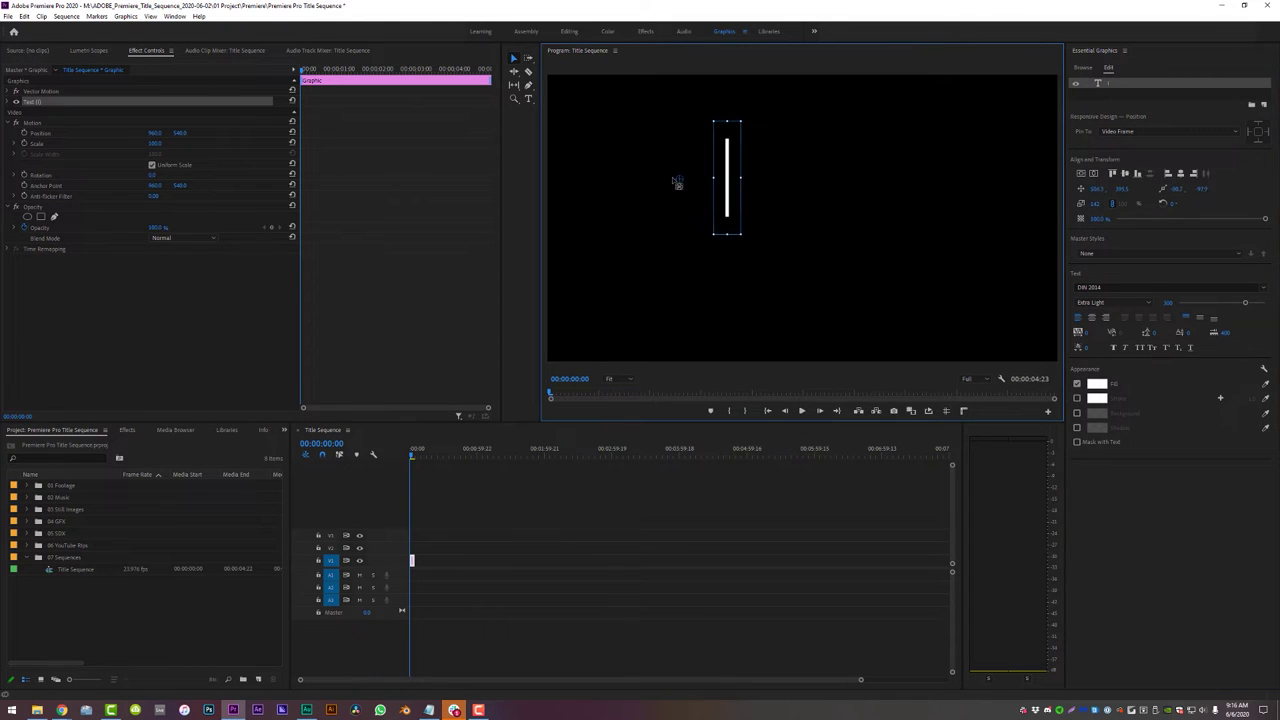
pyautogui.click(1133, 213)
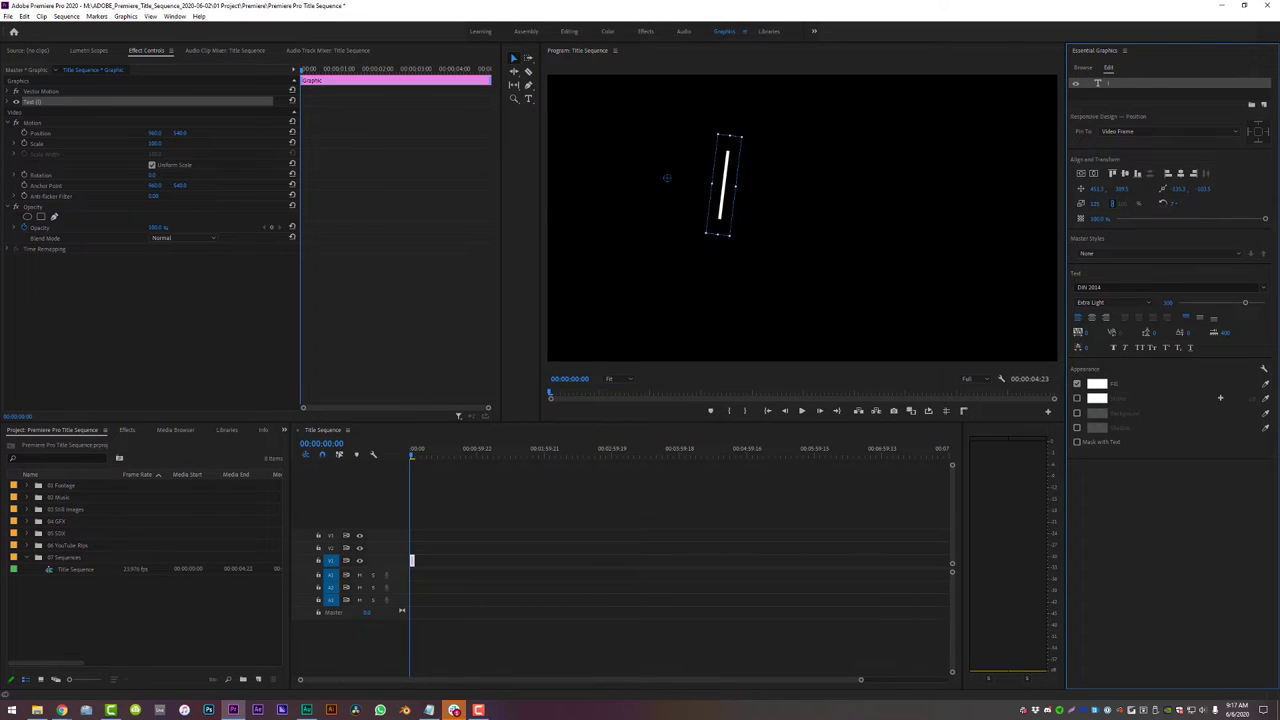
pyautogui.click(666, 178)
# Add a second text layer reading 'CINEMATIC'
pyautogui.click(529, 99)
pyautogui.click(691, 257)
pyautogui.write('CINEMATIC')
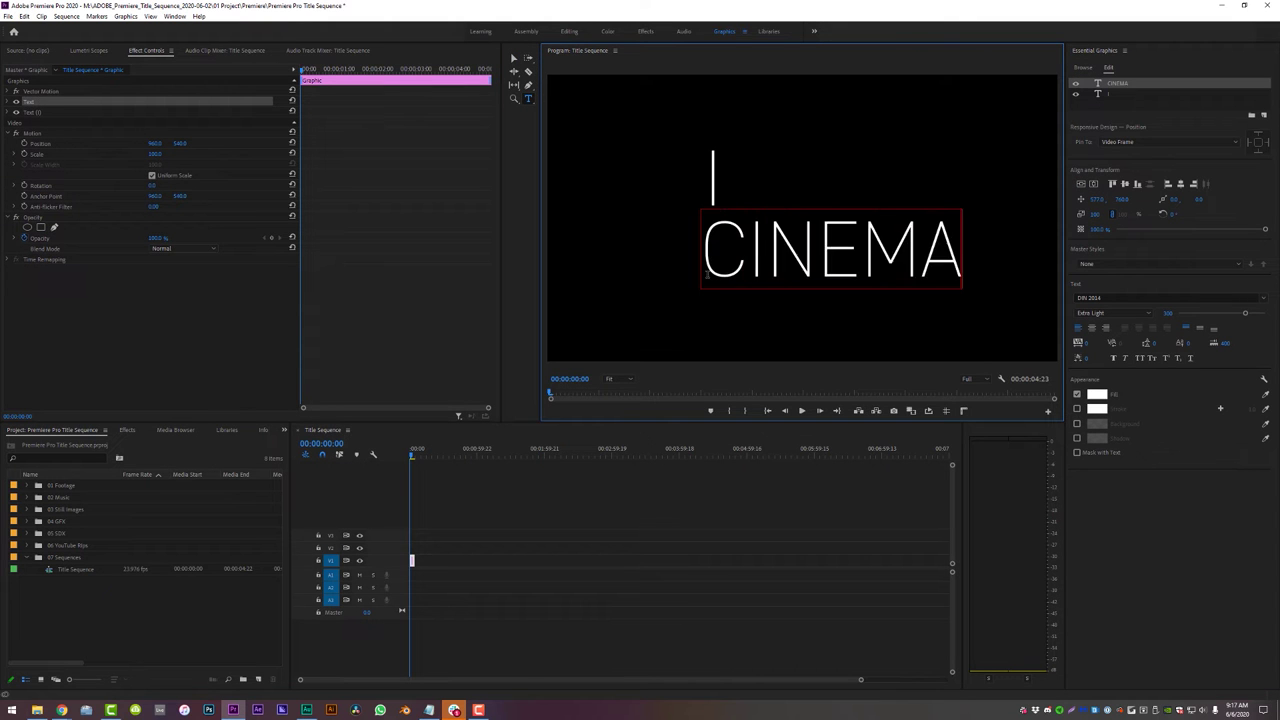
pyautogui.hotkey('ctrl', 'a')
pyautogui.press('Escape')
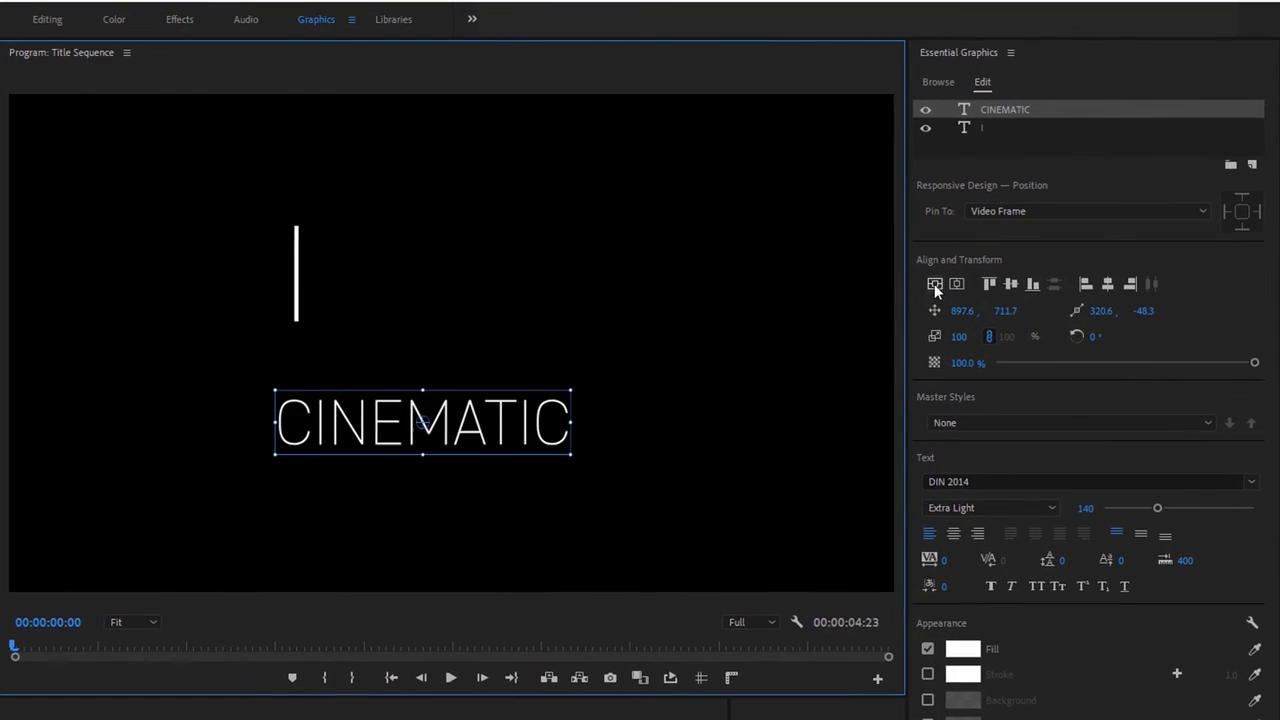
# Centre CINEMATIC horizontally and move the 'I' line down just left of it
pyautogui.click(956, 285)
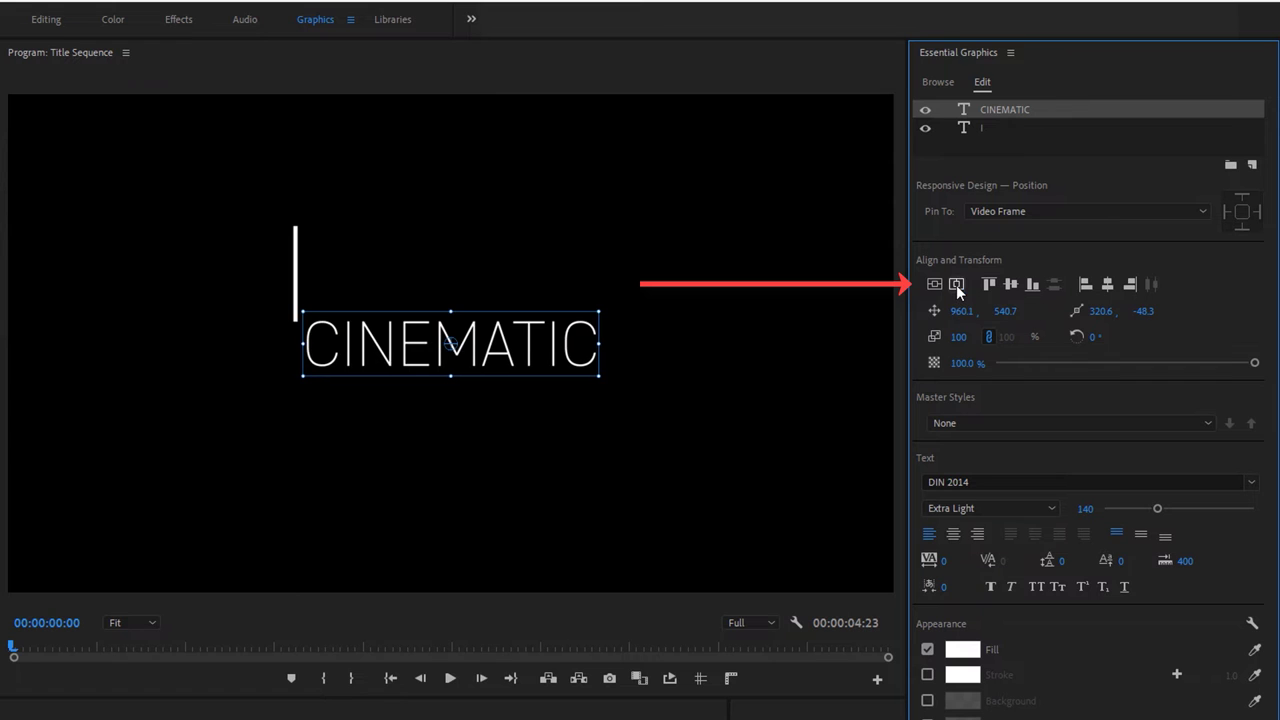
pyautogui.click(296, 268)
pyautogui.moveTo(296, 268); pyautogui.dragTo(294, 332)
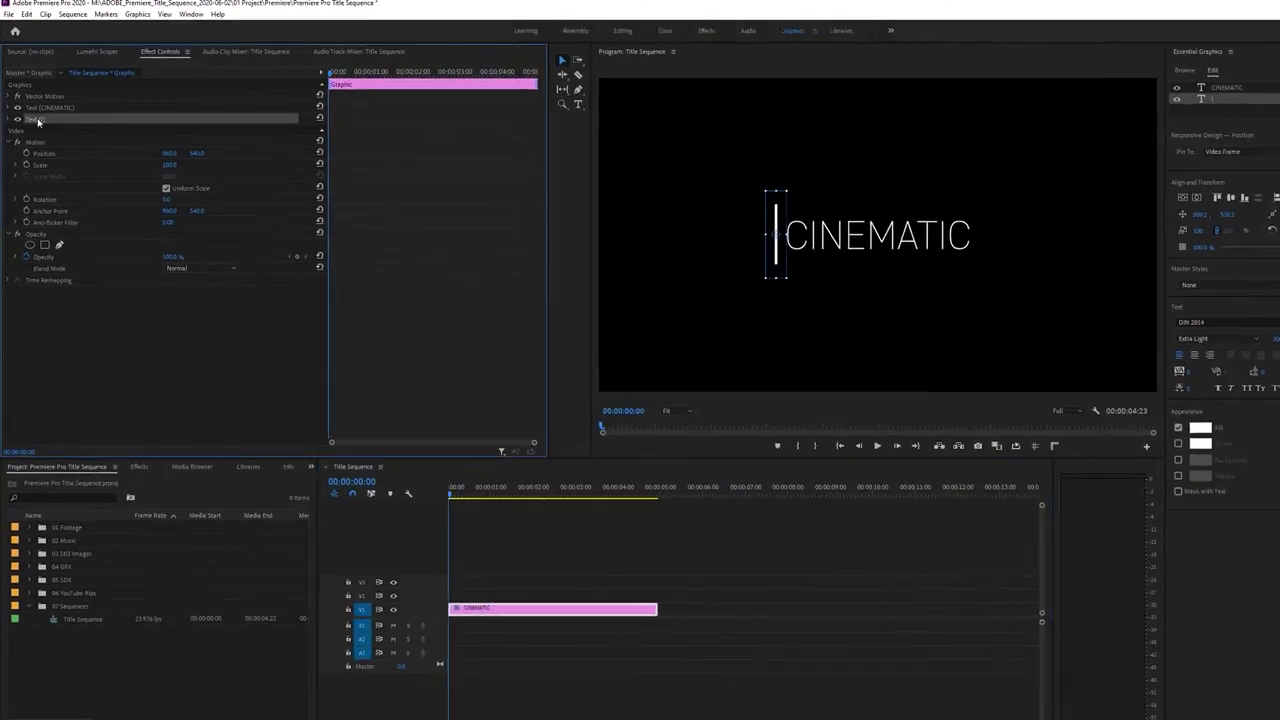
# Keyframe the line's Vertical Scale from 0 to 100 over ten frames and preview it
pyautogui.click(8, 119)
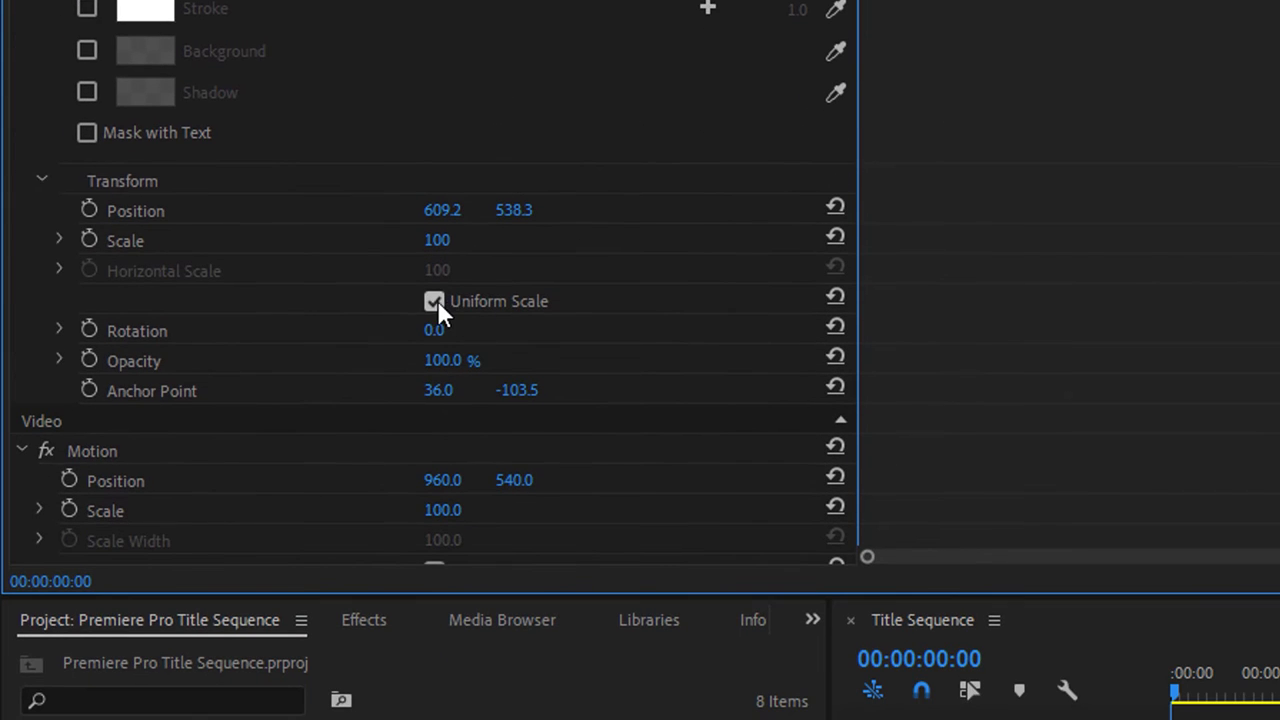
pyautogui.click(90, 239)
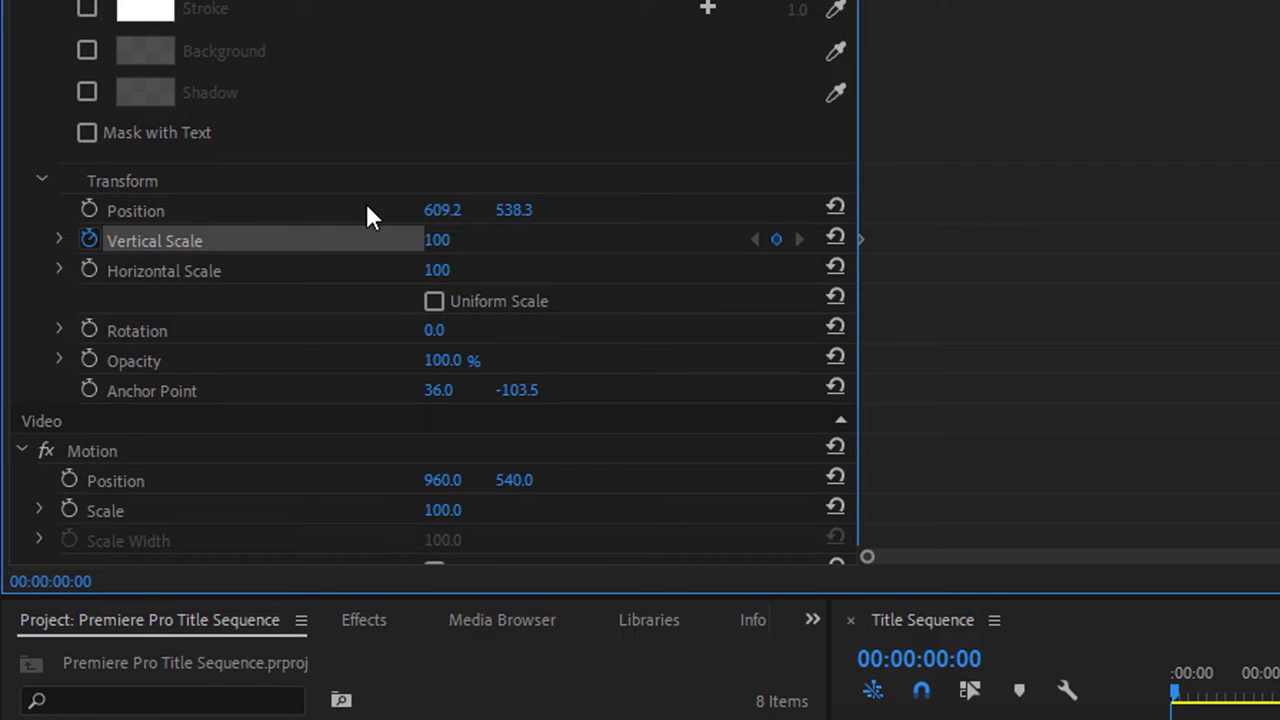
pyautogui.hotkey('shift', 'Right')
pyautogui.hotkey('shift', 'Right')
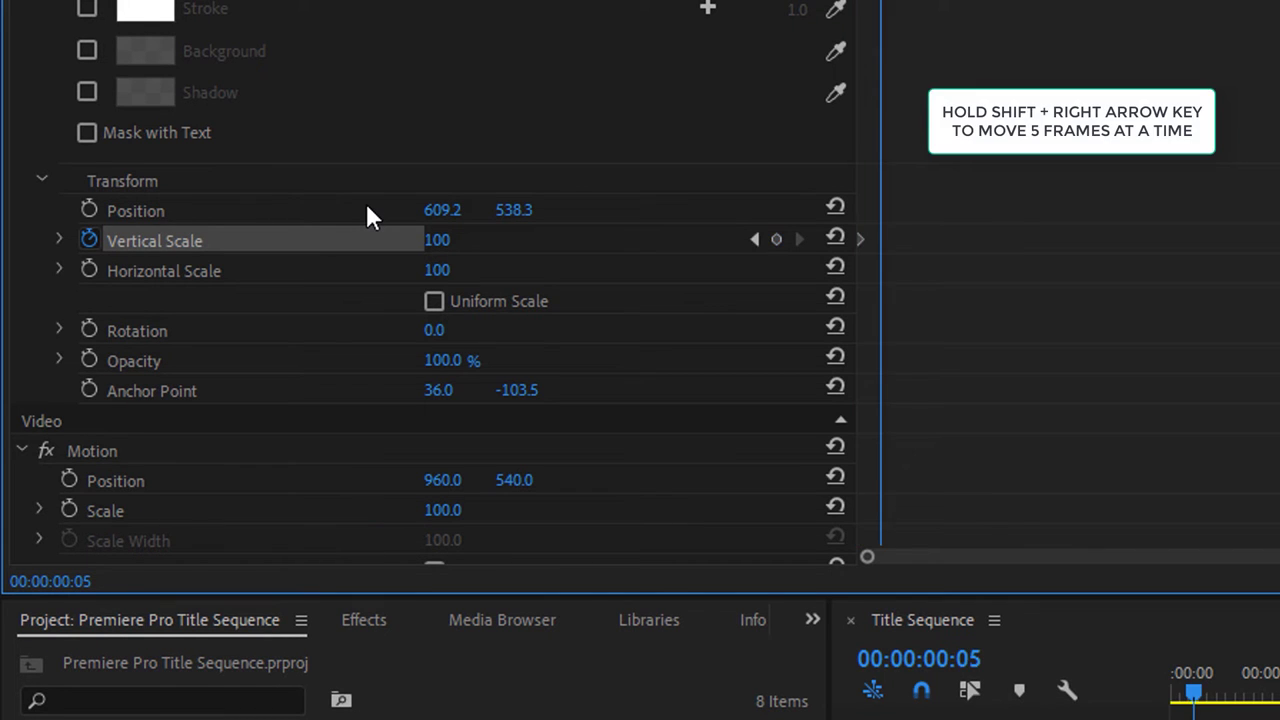
pyautogui.press('Home')
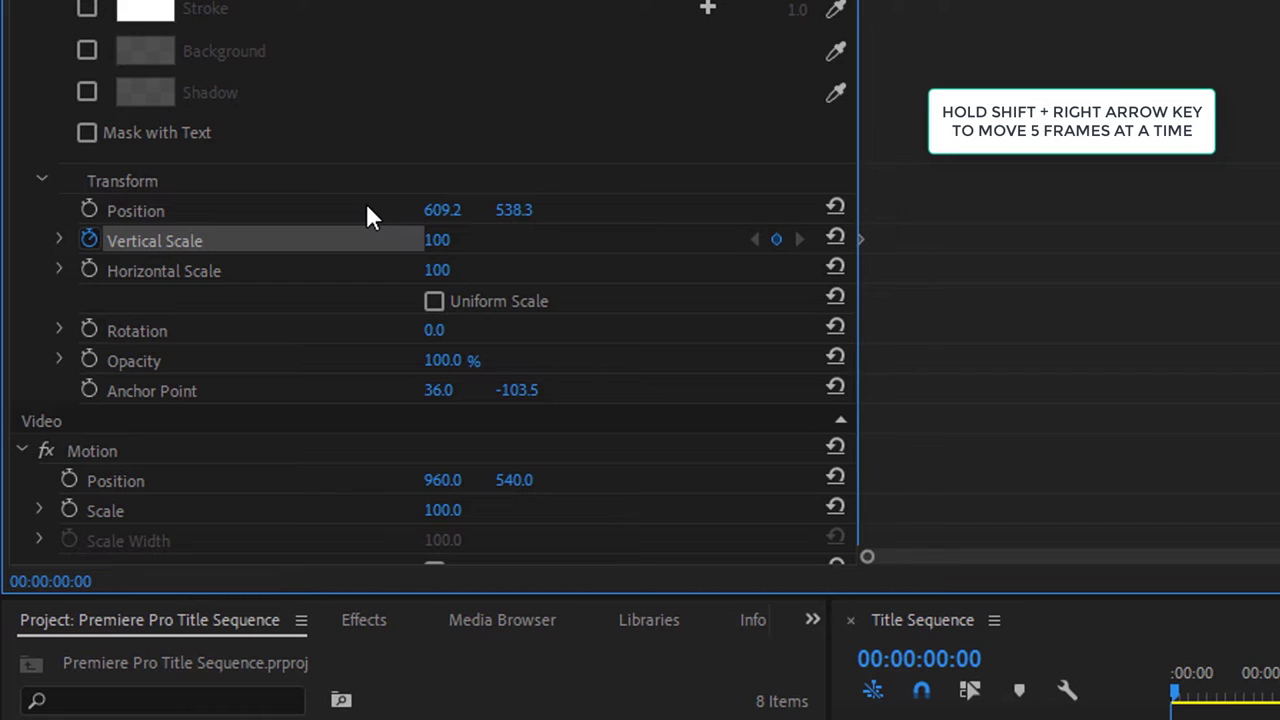
pyautogui.hotkey('shift', 'Right')
pyautogui.hotkey('shift', 'Right')
pyautogui.press('Home')
pyautogui.hotkey('shift', 'Right')
pyautogui.hotkey('shift', 'Right')
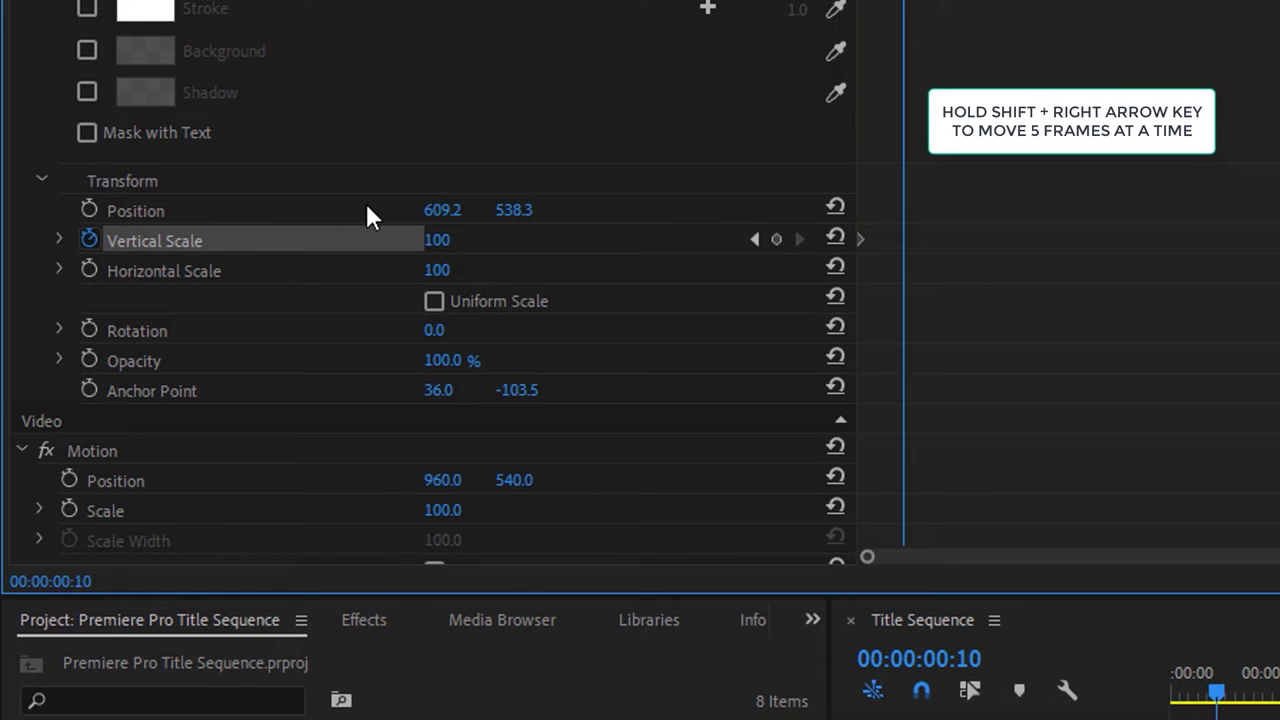
pyautogui.press('Right')
pyautogui.press('Right')
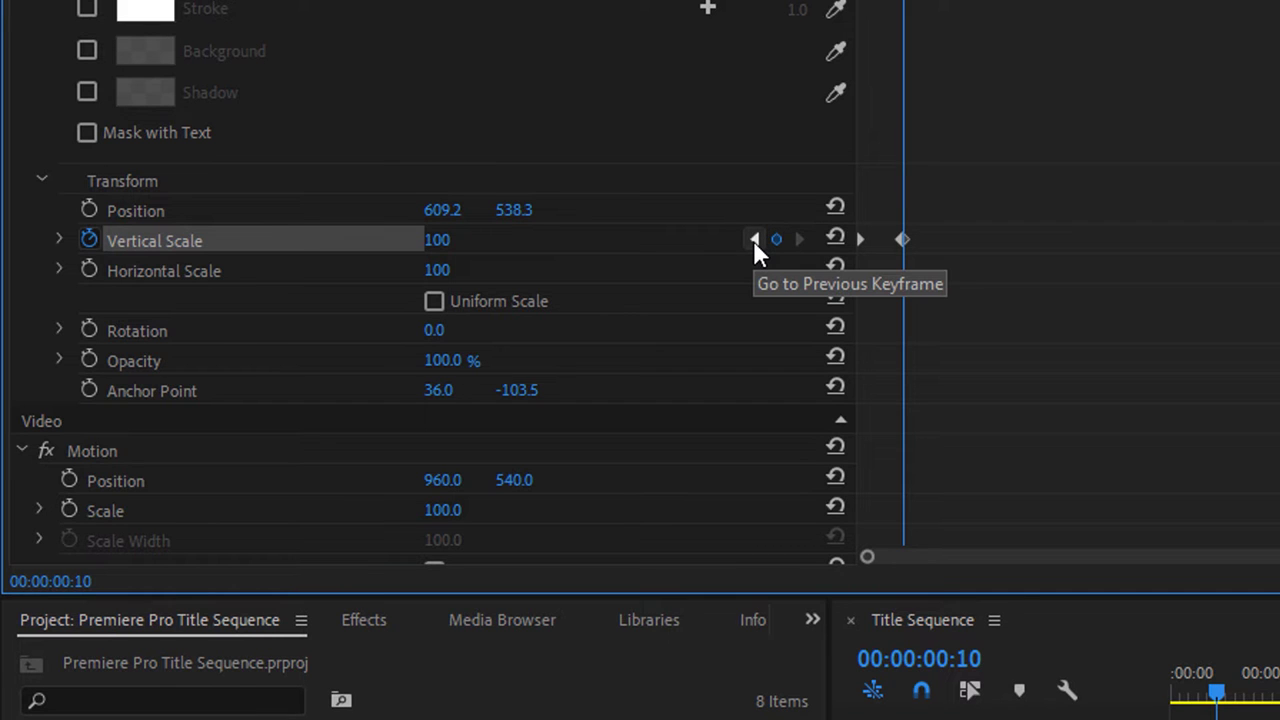
pyautogui.click(753, 240)
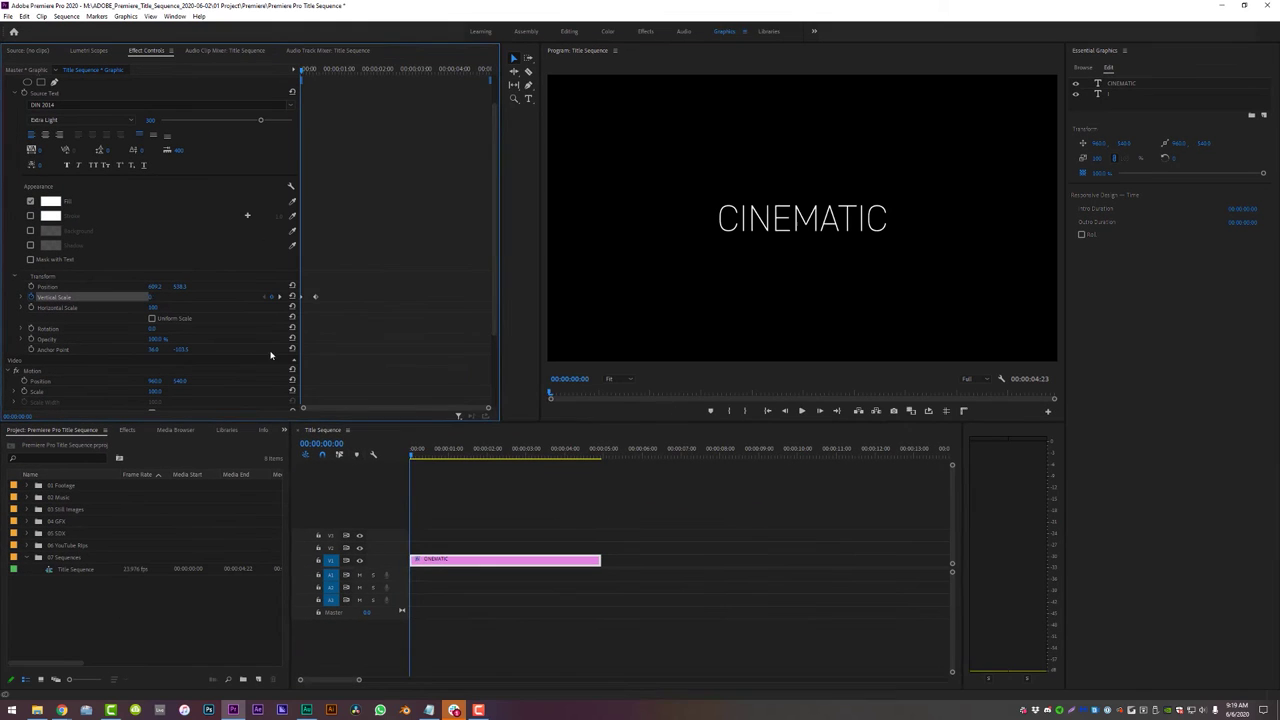
pyautogui.press('space')
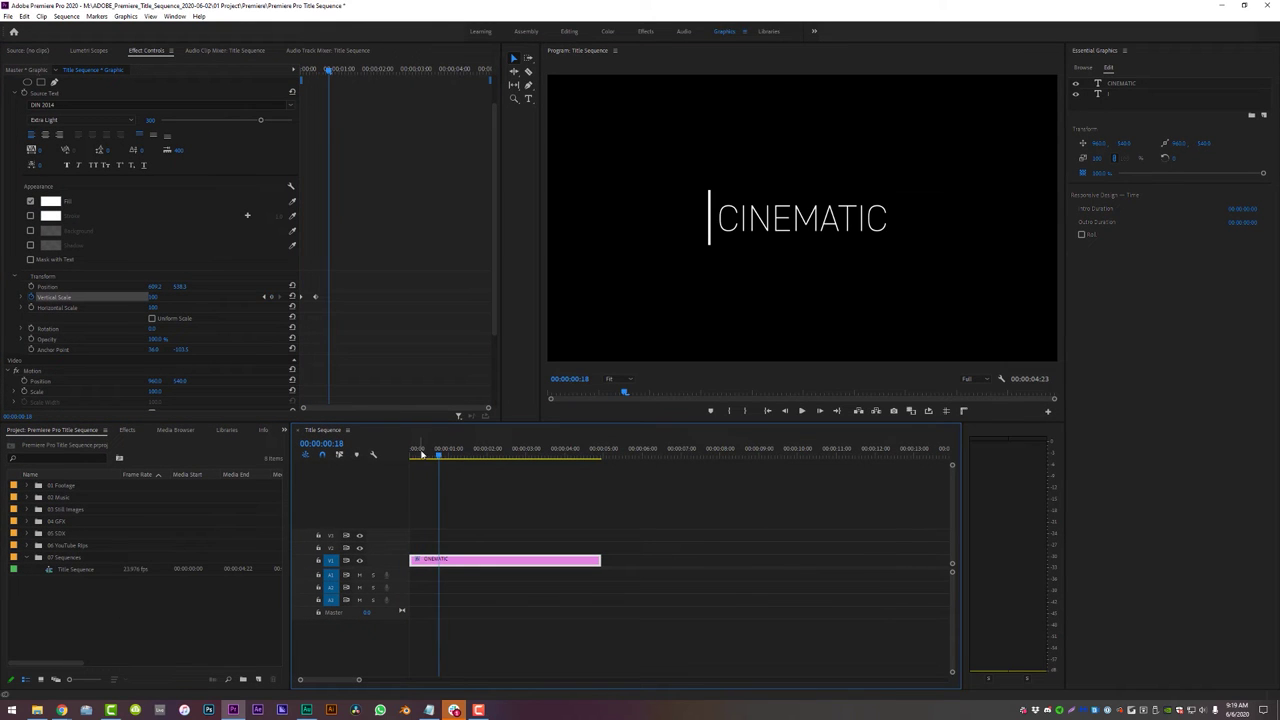
pyautogui.press('space')
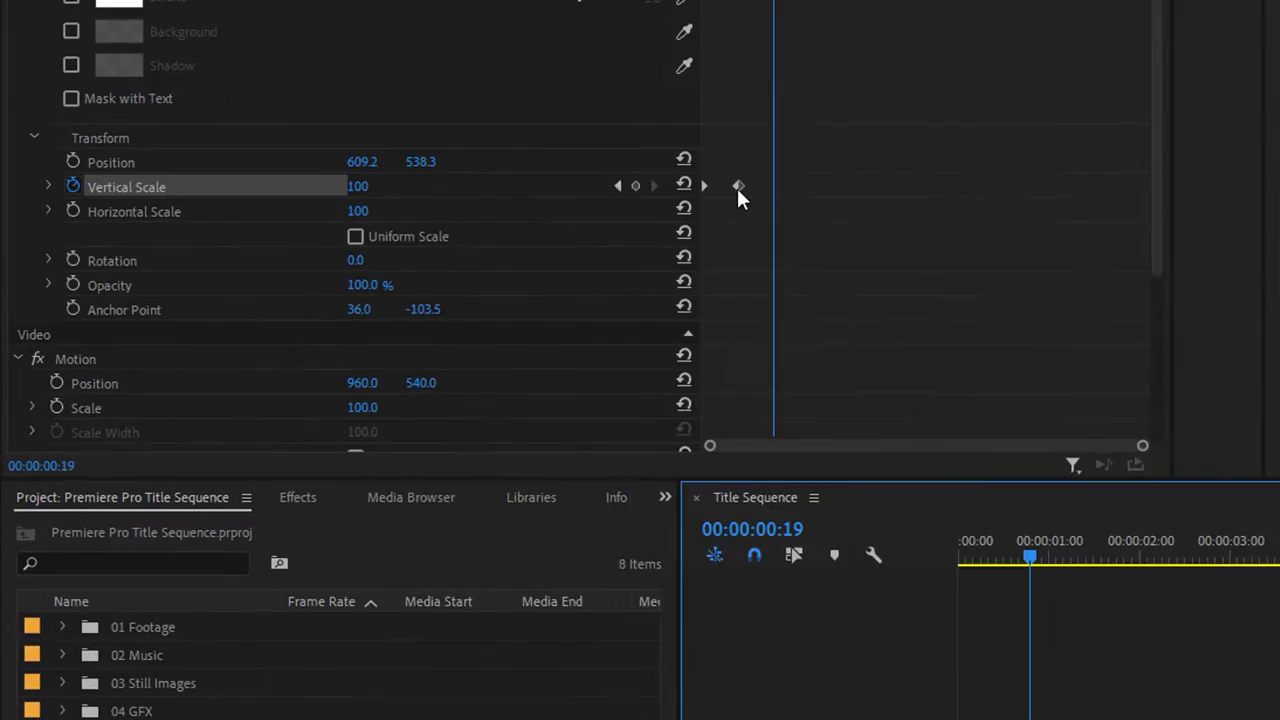
# Apply Ease In to the final scale keyframe and reveal its speed graph
pyautogui.rightClick(315, 297)
pyautogui.click(1094, 561)
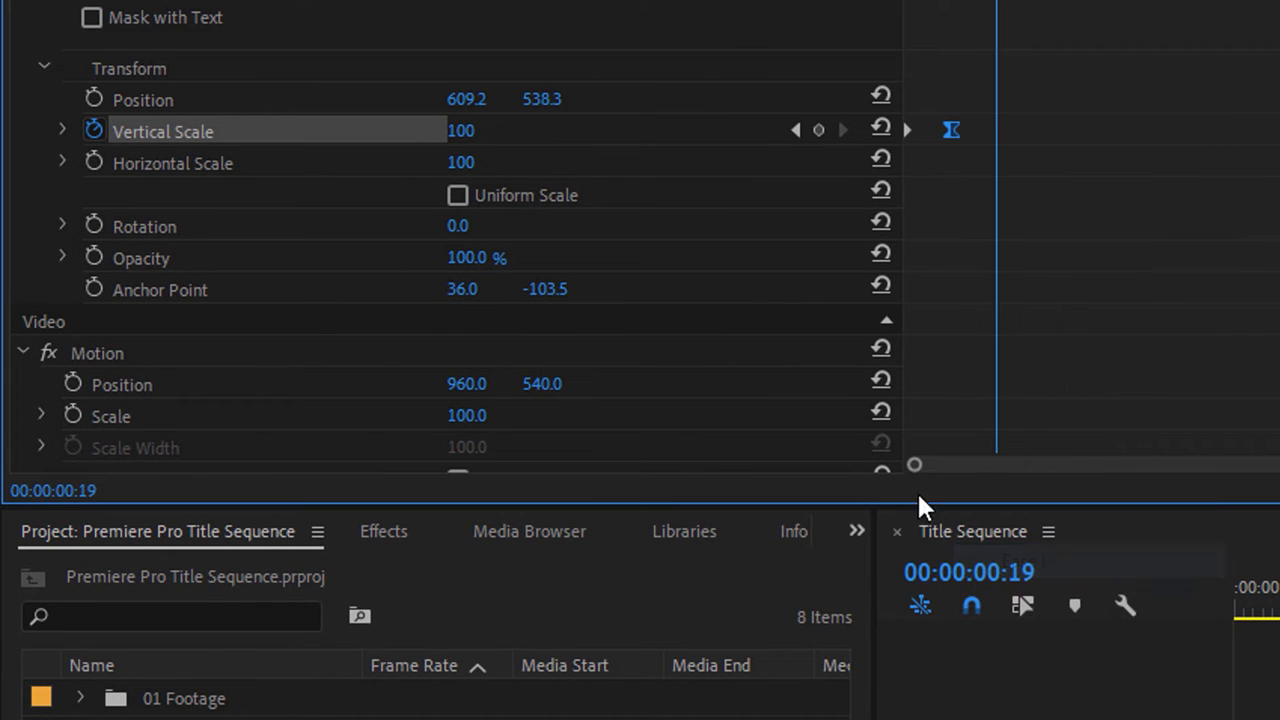
pyautogui.click(62, 131)
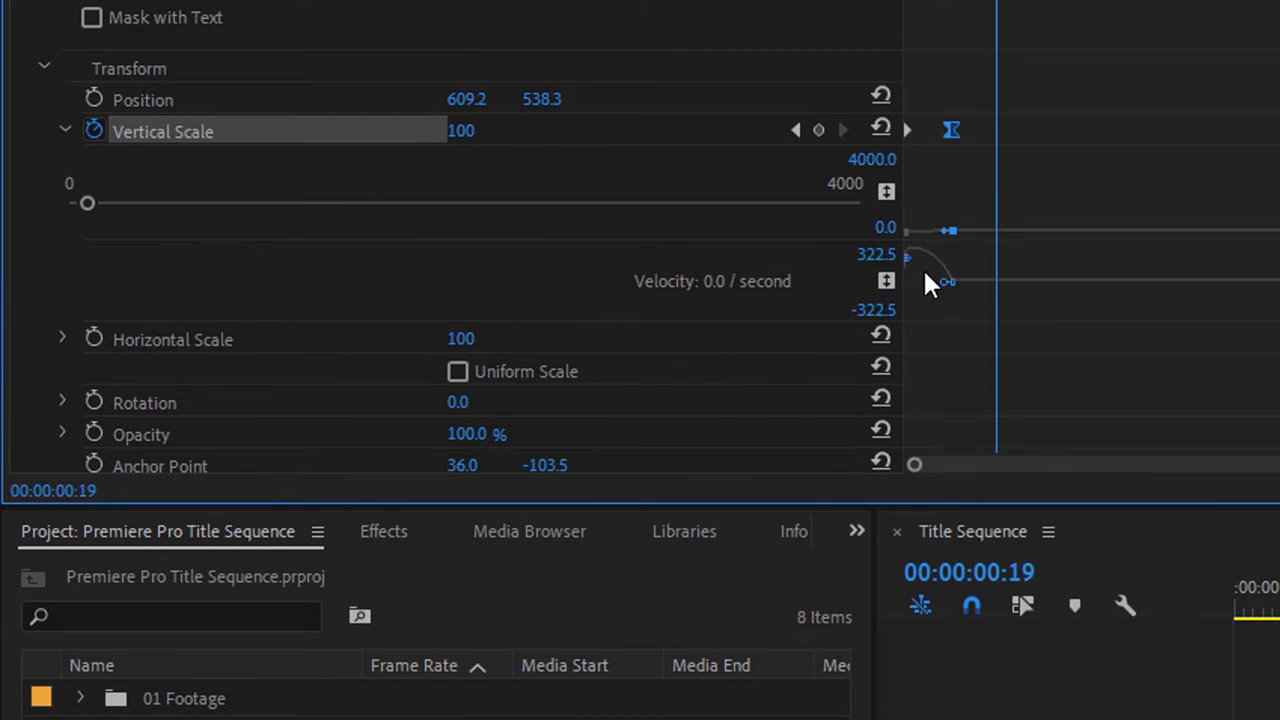
# Add a rectangle mask to CINEMATIC, left edge on the 'I' line, stretched across the word
pyautogui.click(138, 173)
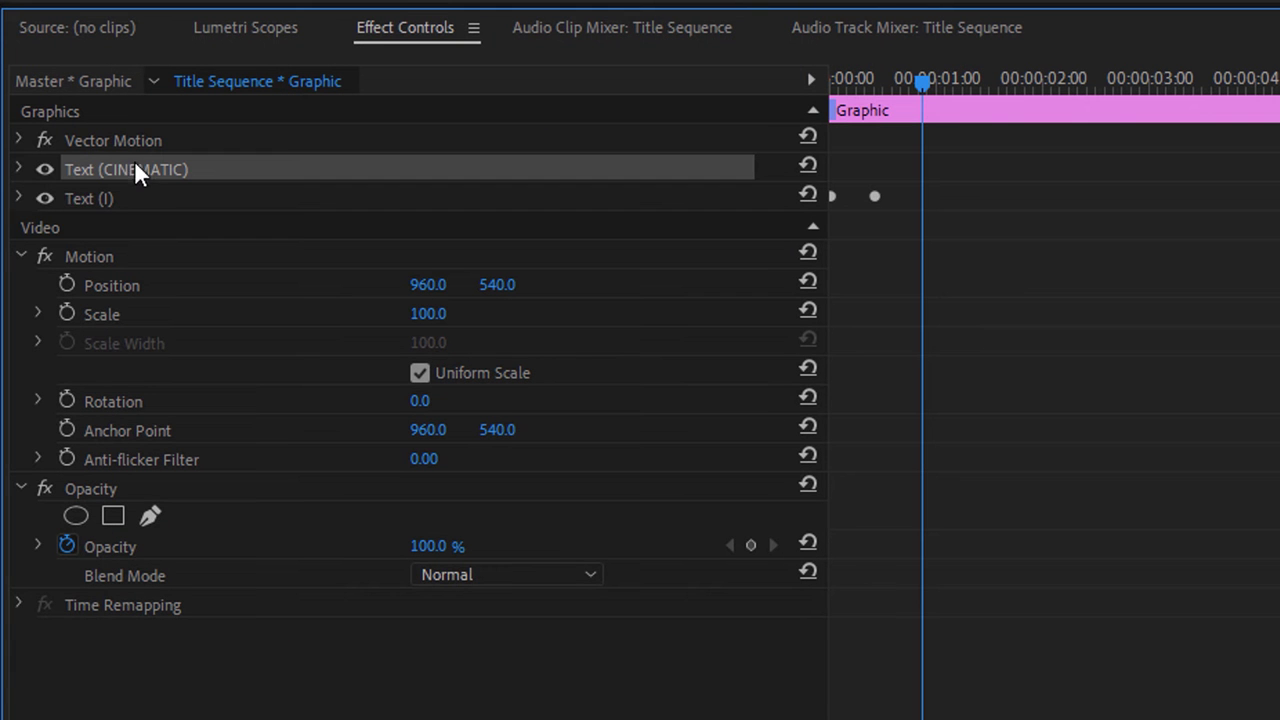
pyautogui.click(20, 169)
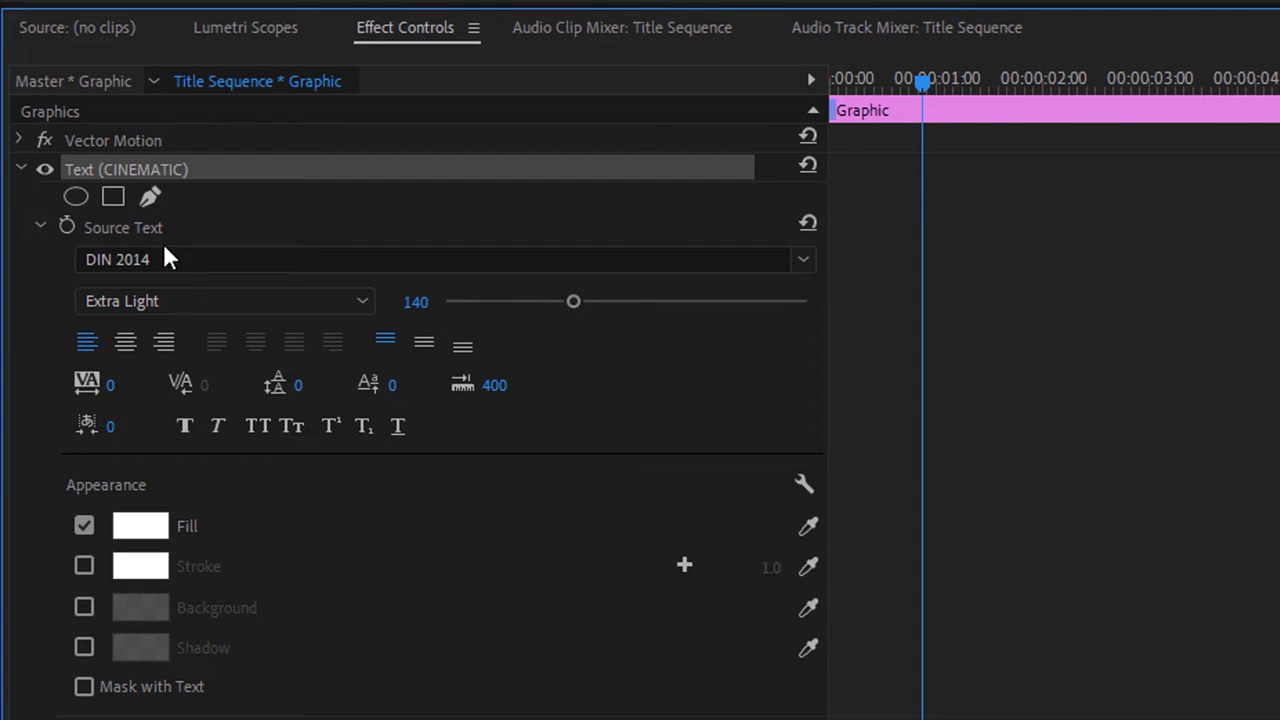
pyautogui.click(112, 197)
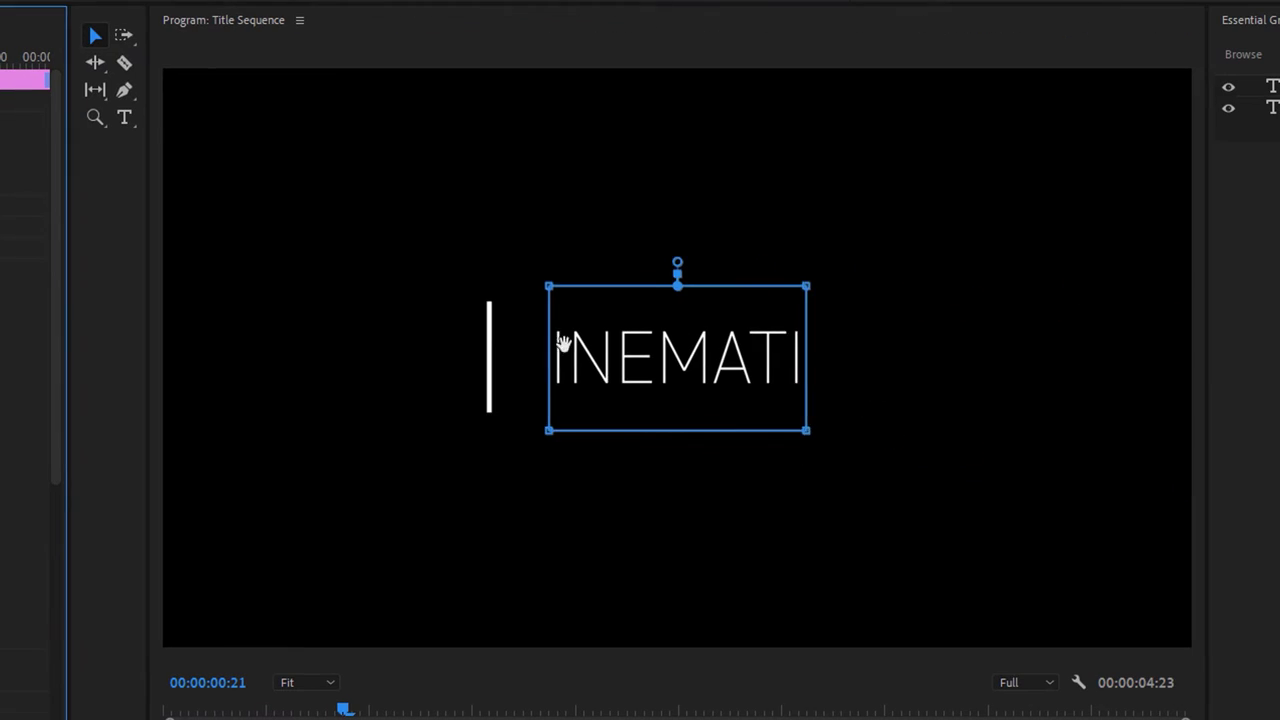
pyautogui.moveTo(563, 346); pyautogui.dragTo(609, 354)
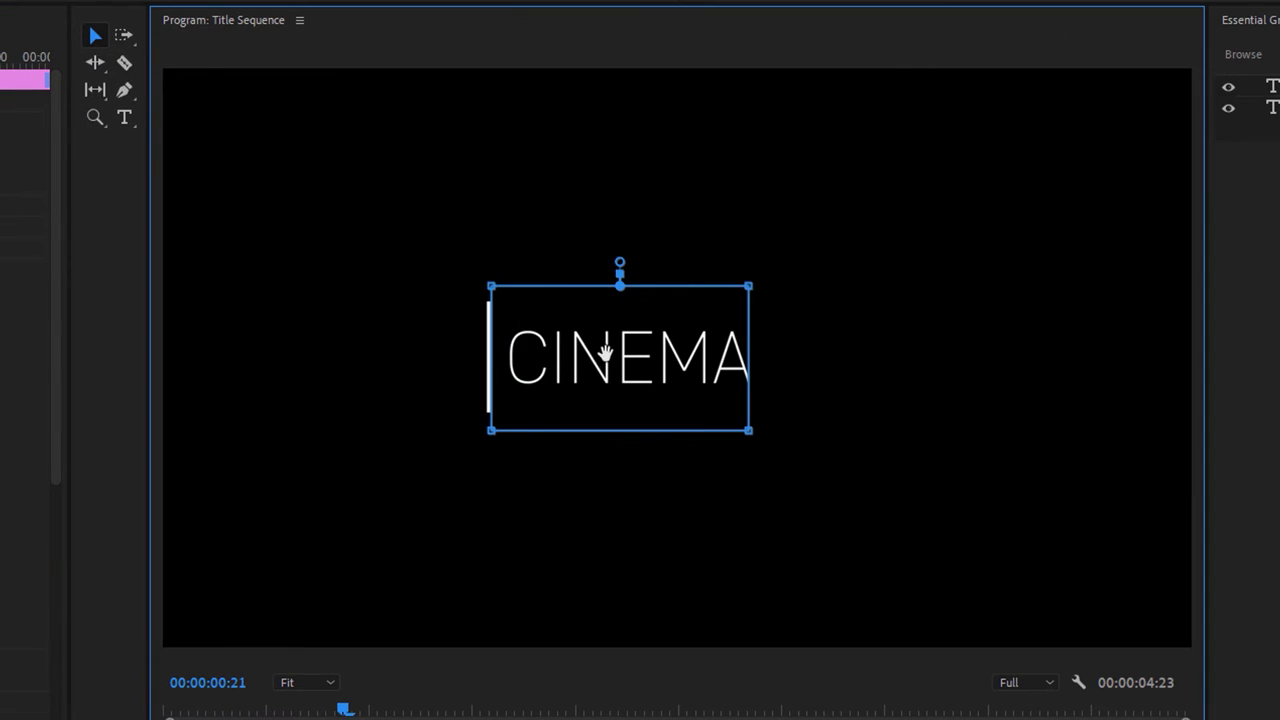
pyautogui.moveTo(749, 287); pyautogui.dragTo(852, 288)
pyautogui.moveTo(749, 430); pyautogui.dragTo(868, 431)
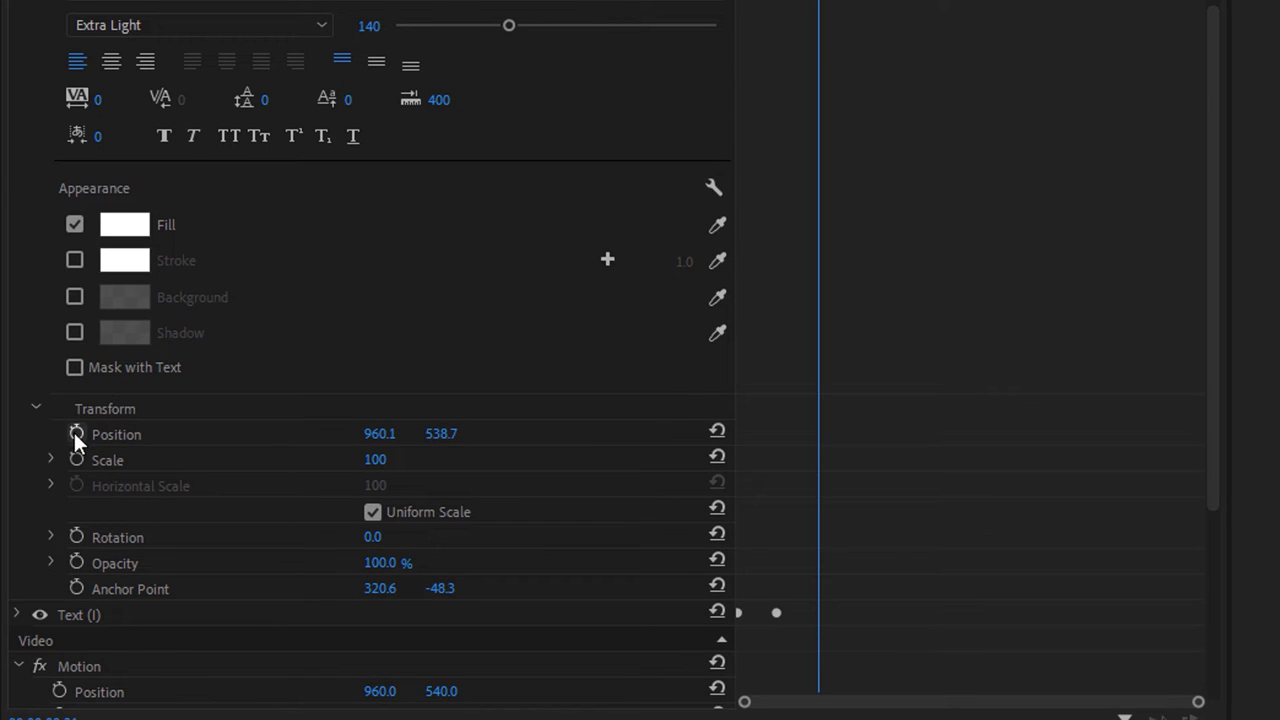
# Set two Position keyframes for CINEMATIC, the first shifted left to hide behind the line
pyautogui.click(76, 435)
pyautogui.press('space')
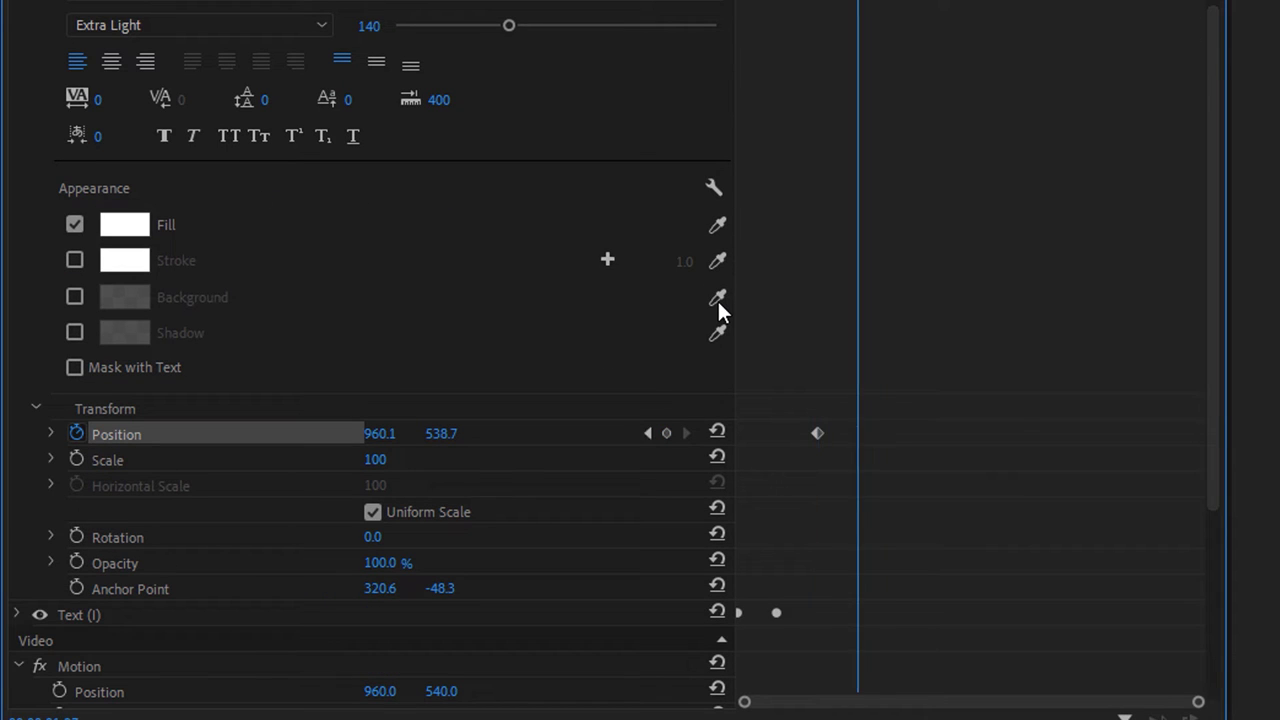
pyautogui.click(666, 433)
pyautogui.click(648, 433)
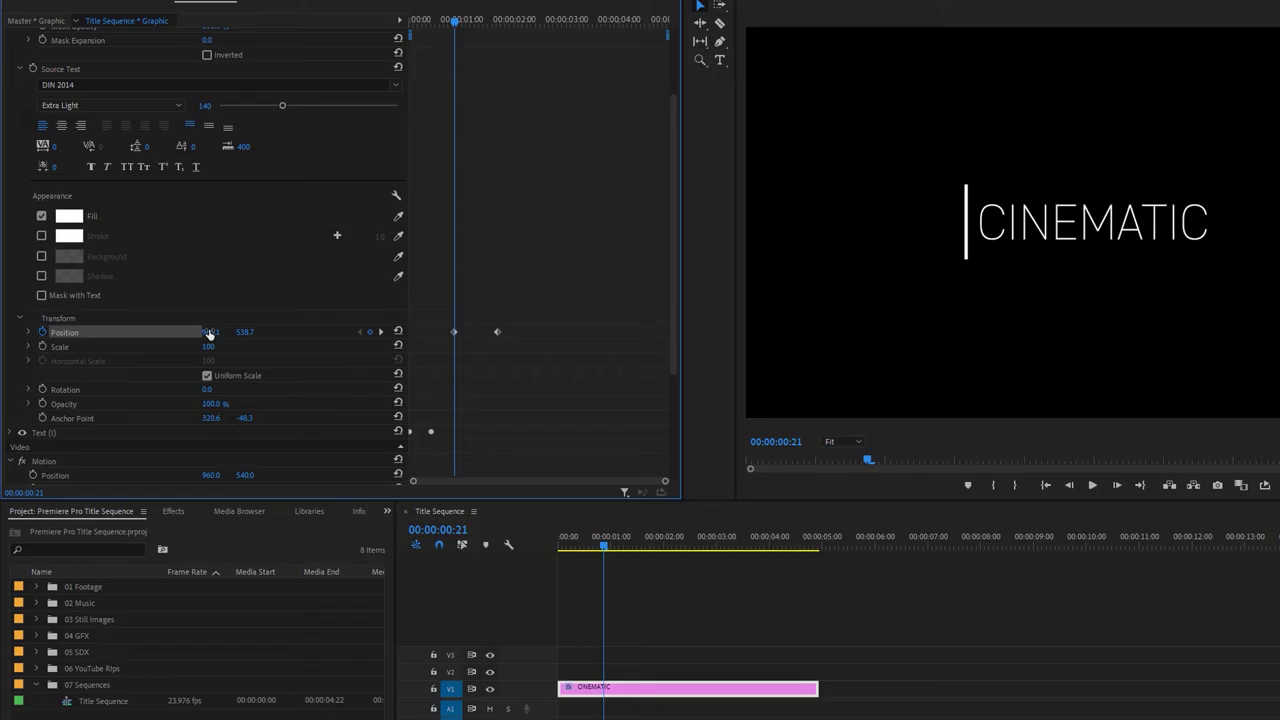
pyautogui.moveTo(380, 437); pyautogui.dragTo(300, 437)
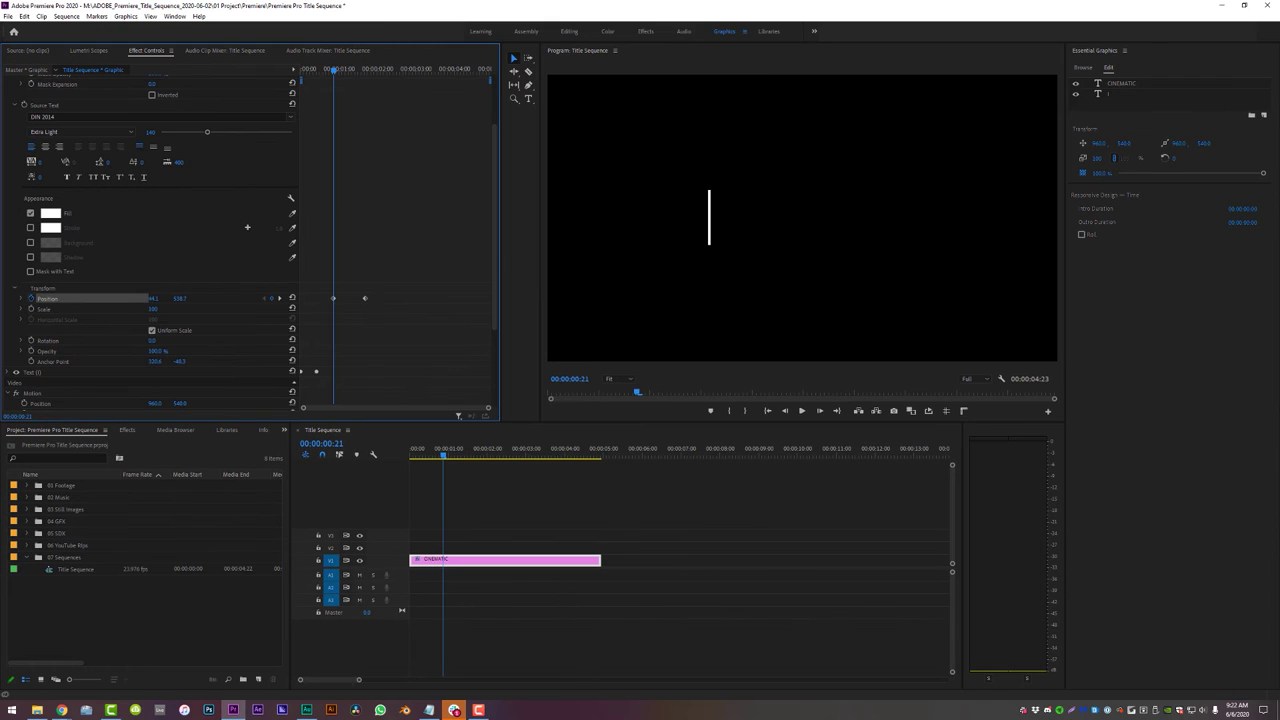
# Replay the slide-out animation and make the video track taller
pyautogui.press('space')
pyautogui.click(325, 68)
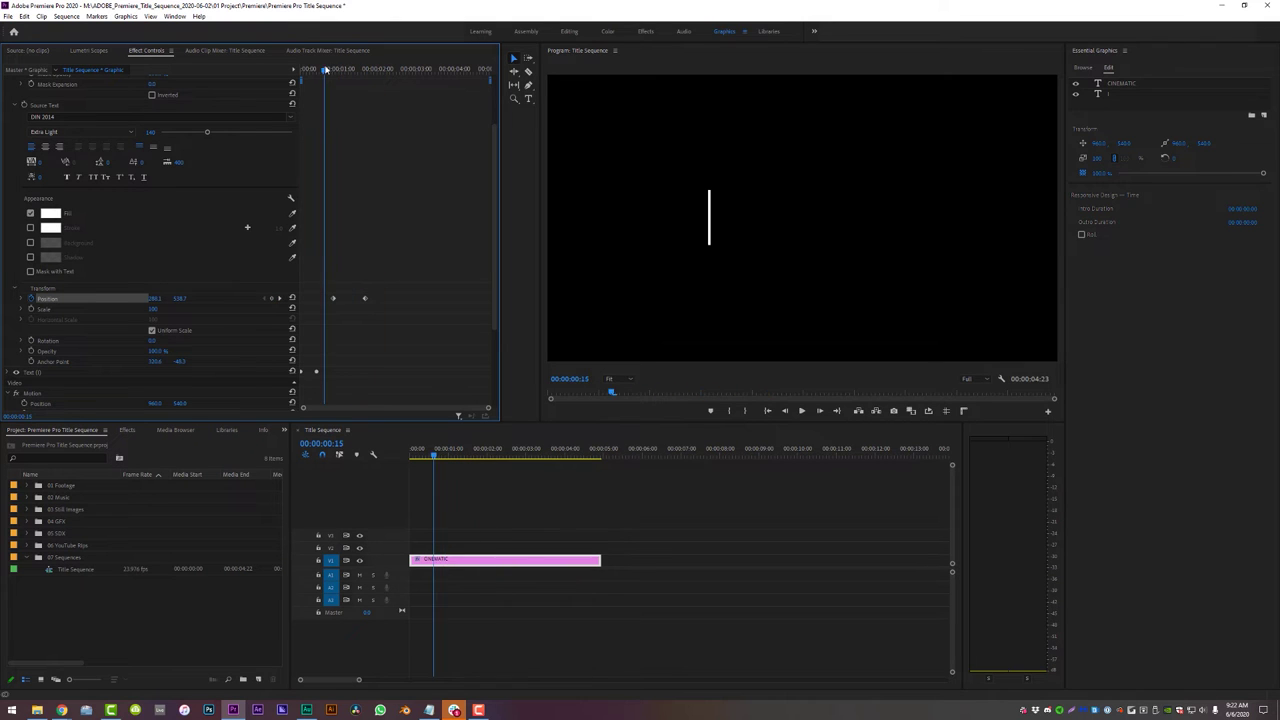
pyautogui.press('space')
pyautogui.click(328, 68)
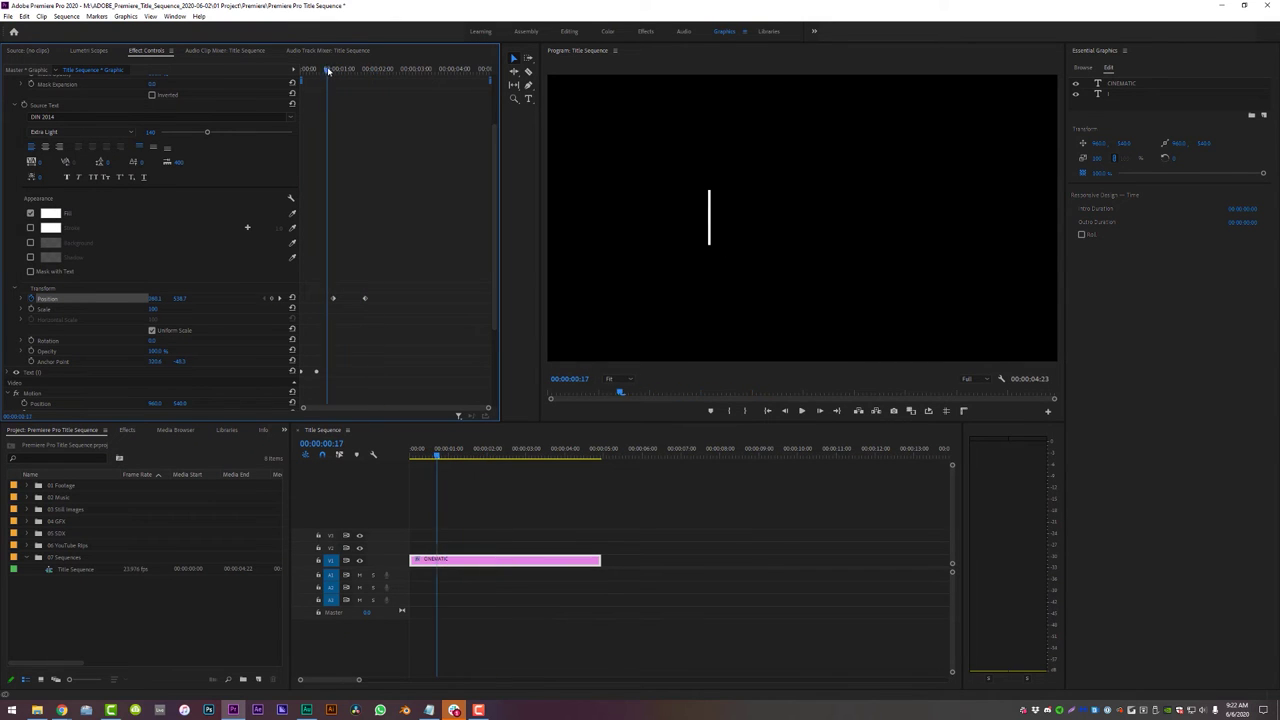
pyautogui.press('space')
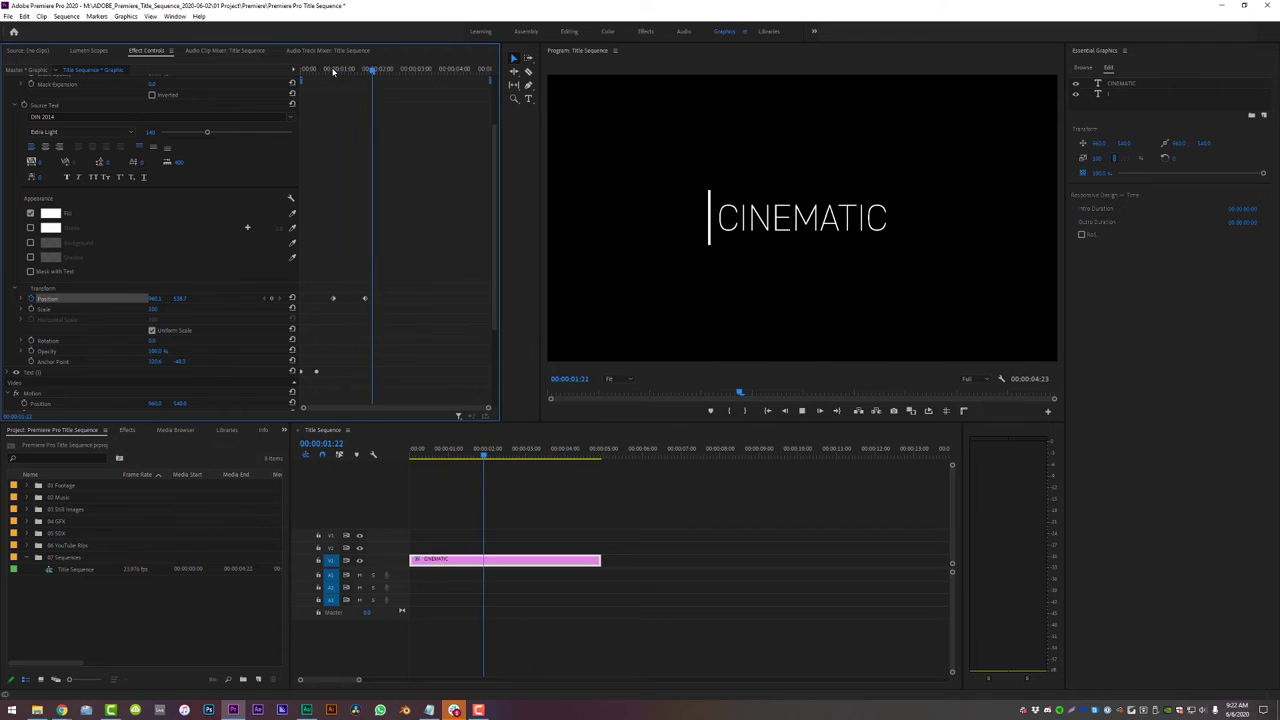
pyautogui.press('space')
pyautogui.moveTo(383, 553); pyautogui.dragTo(383, 490)
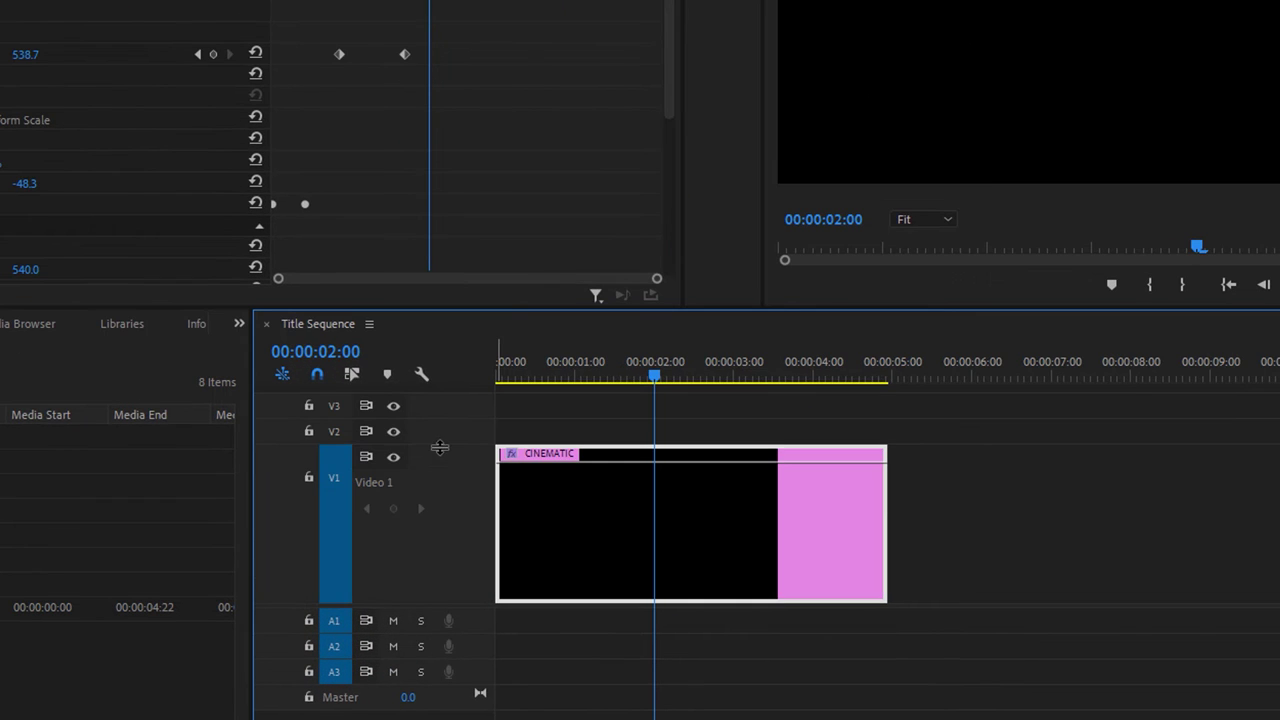
# Curve CINEMATIC's Position graph on the clip so it starts fast and slows into place, then preview
pyautogui.click(521, 462)
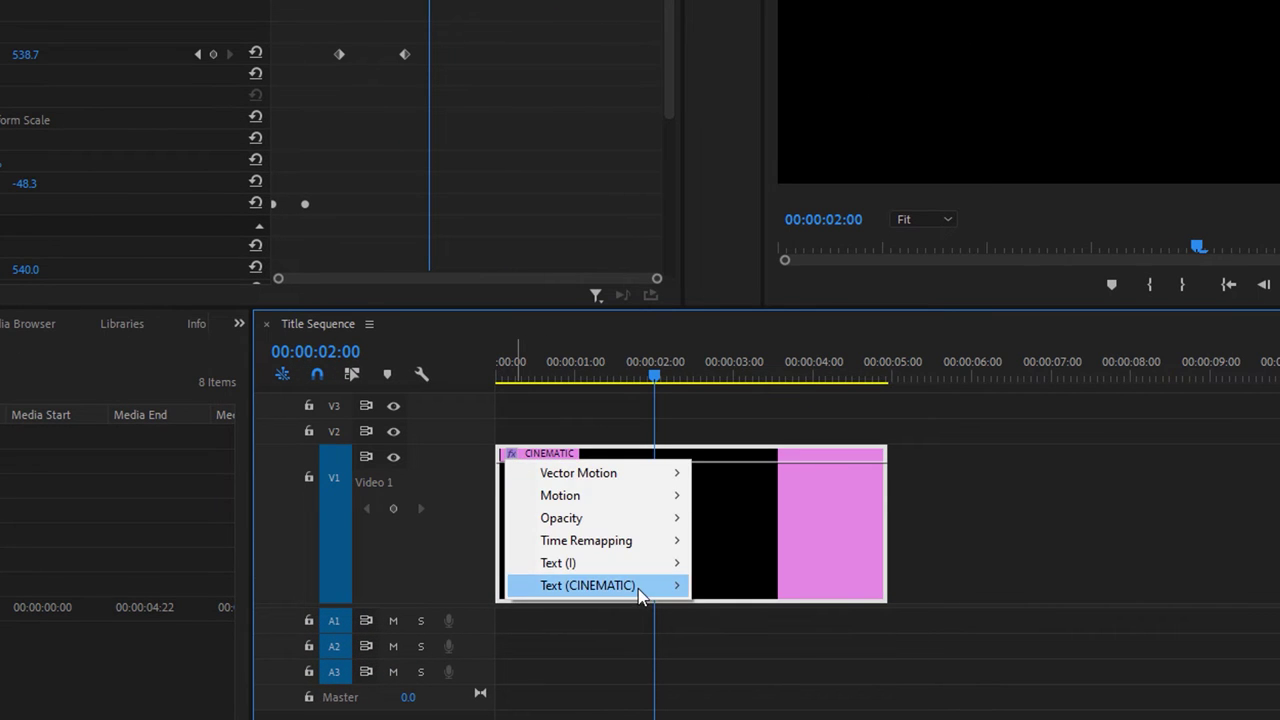
pyautogui.moveTo(642, 594)
pyautogui.click(745, 608)
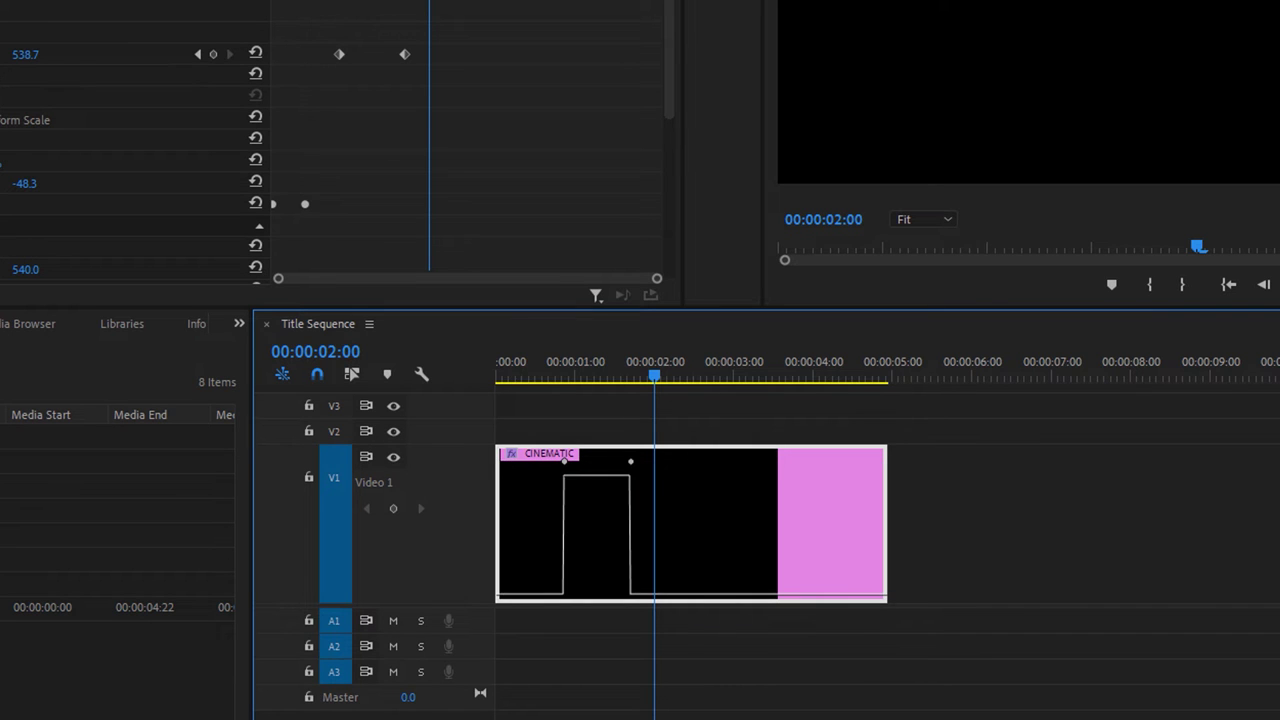
pyautogui.press('=')
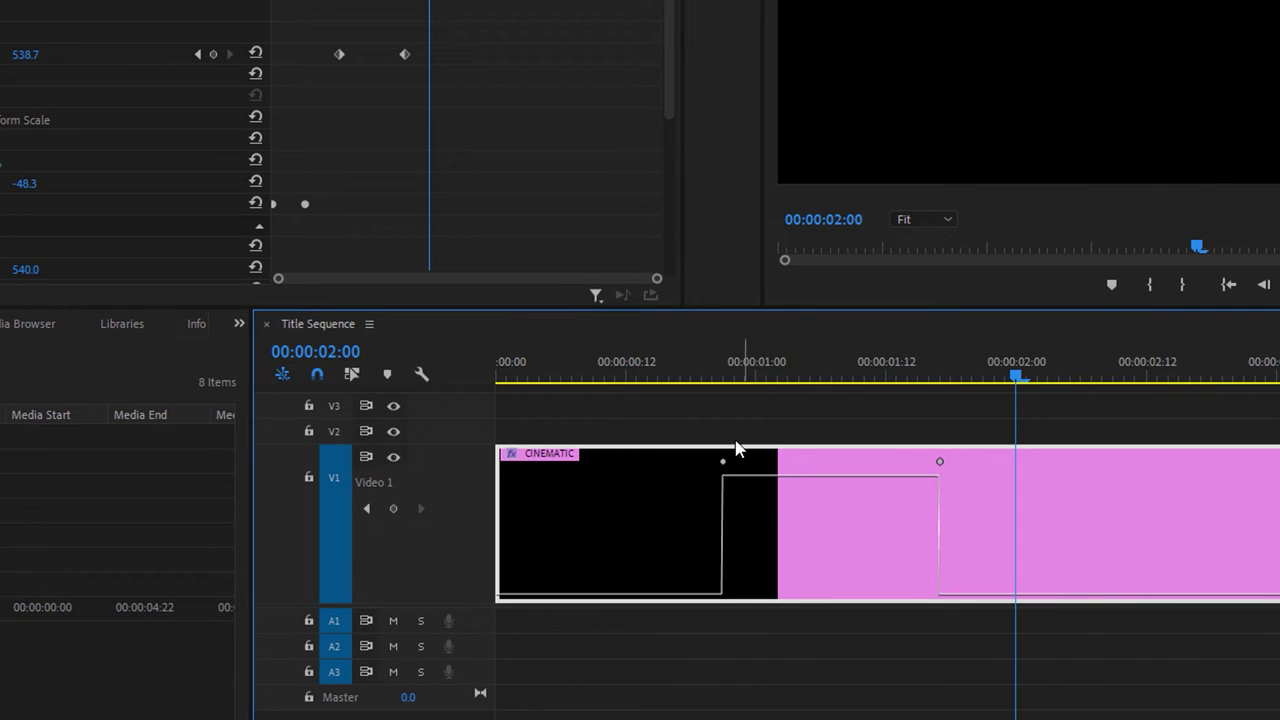
pyautogui.moveTo(745, 497); pyautogui.dragTo(727, 577)
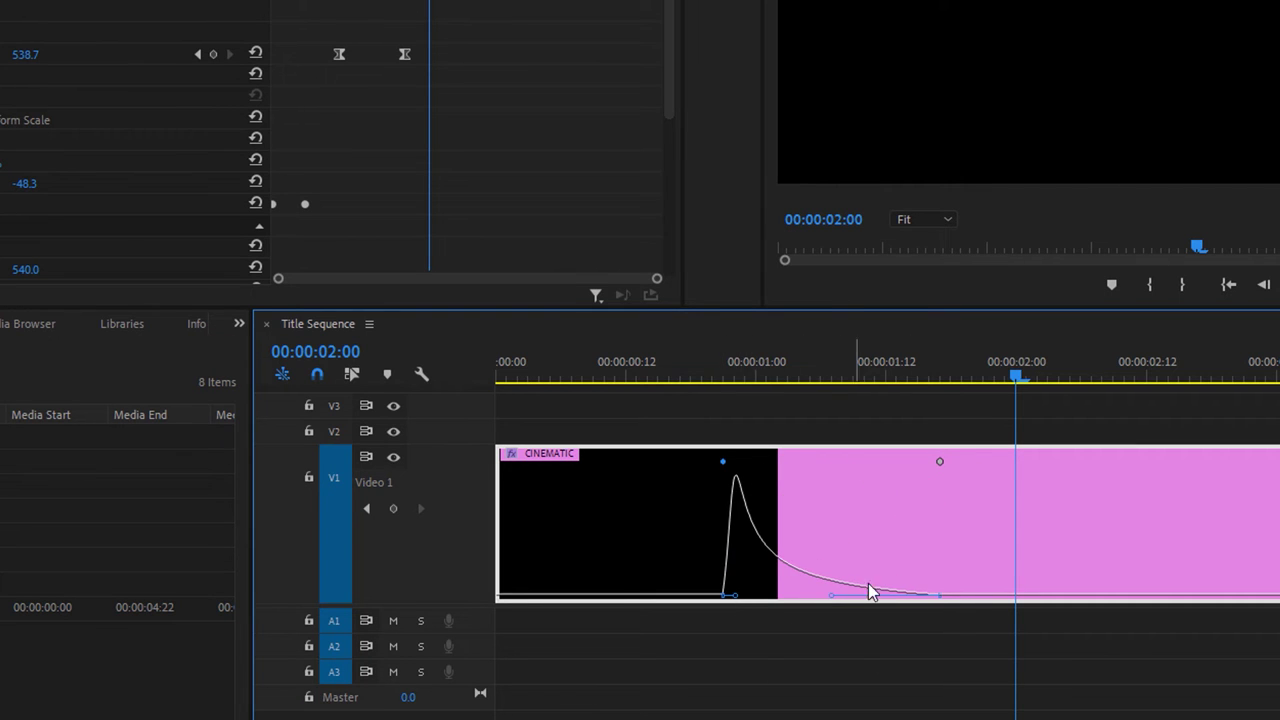
pyautogui.click(706, 363)
pyautogui.press('space')
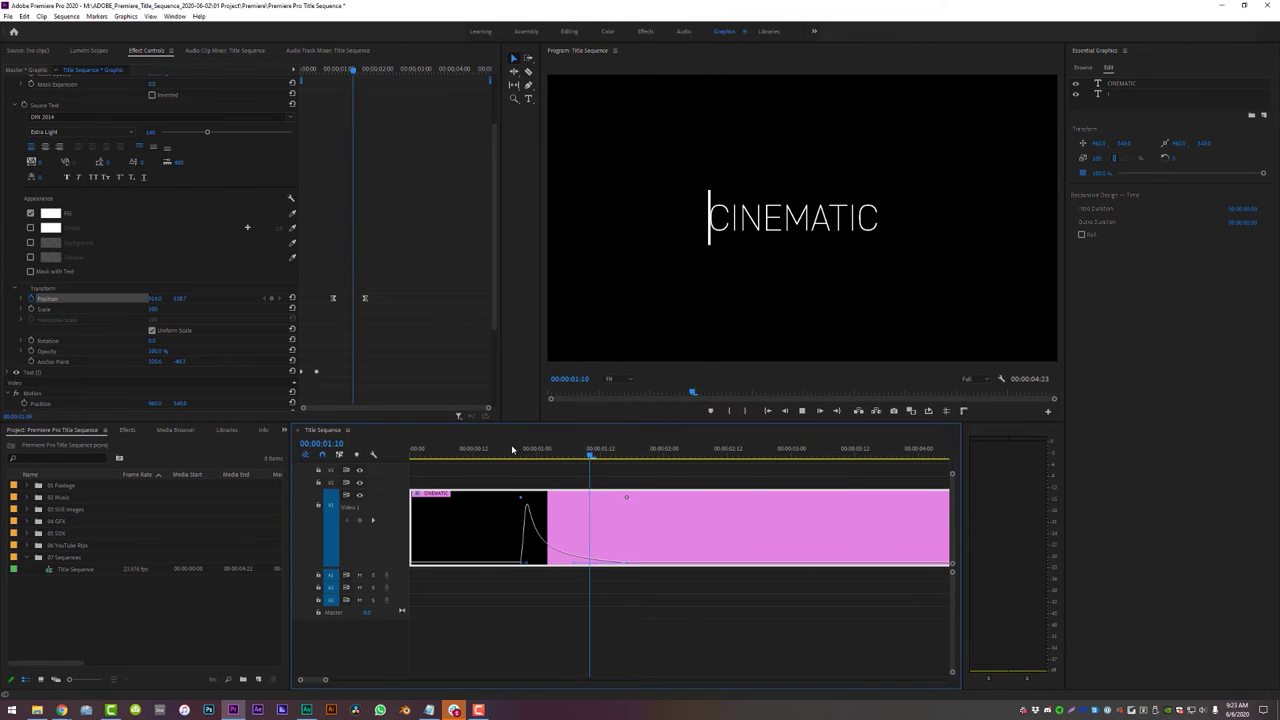
# Add outro keyframes so CINEMATIC slides back and the line shrinks away by 00:00:04:00
pyautogui.click(512, 449)
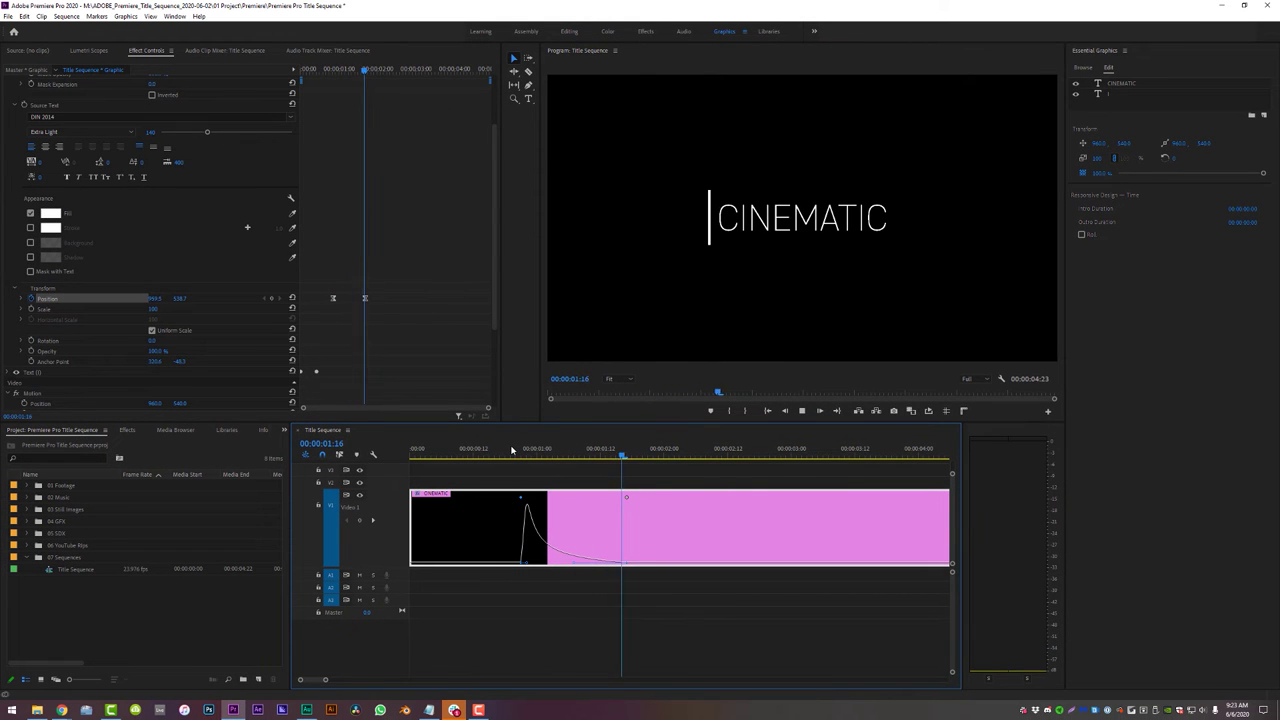
pyautogui.press('-')
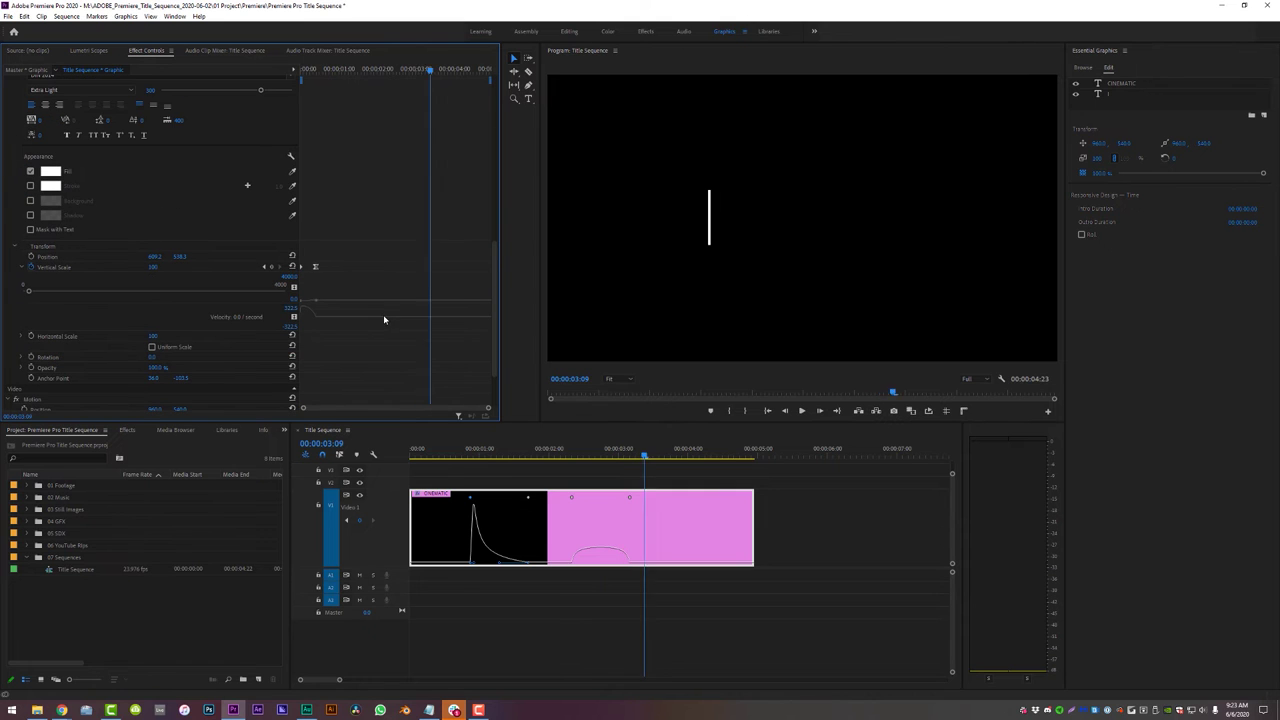
pyautogui.hotkey('shift', 'Right')
pyautogui.hotkey('shift', 'Right')
pyautogui.hotkey('shift', 'Right')
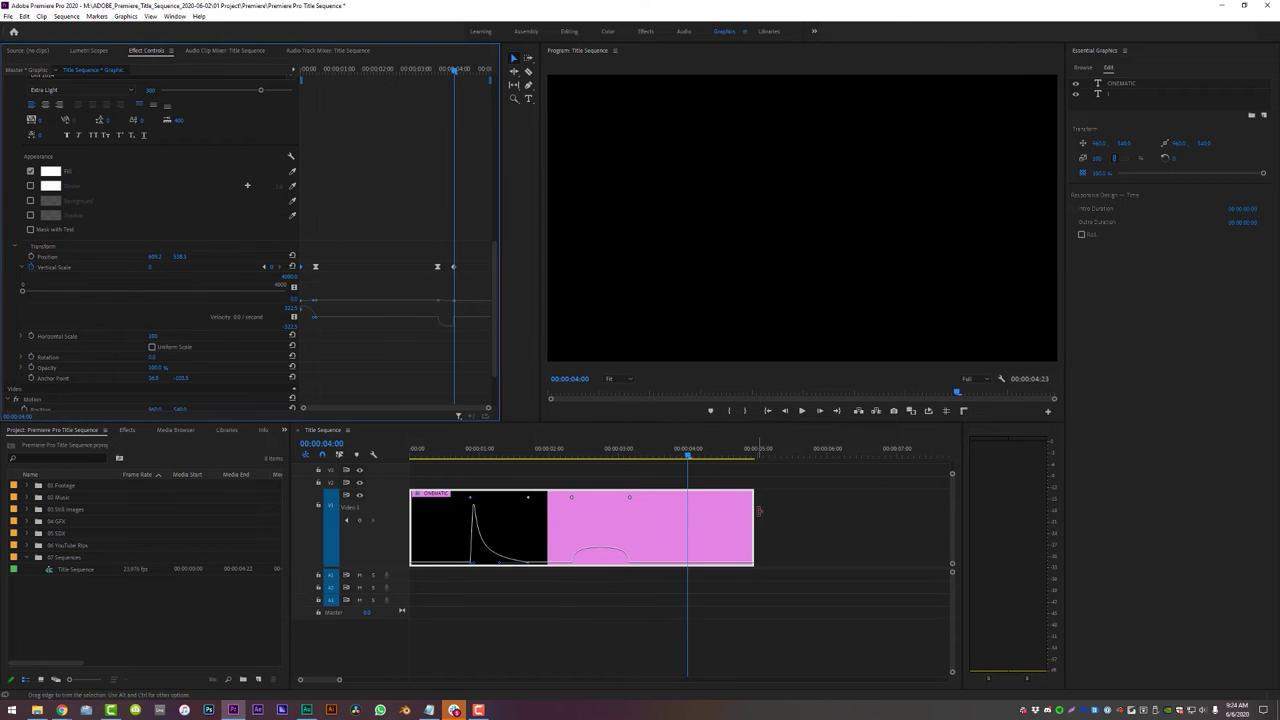
pyautogui.click(577, 564)
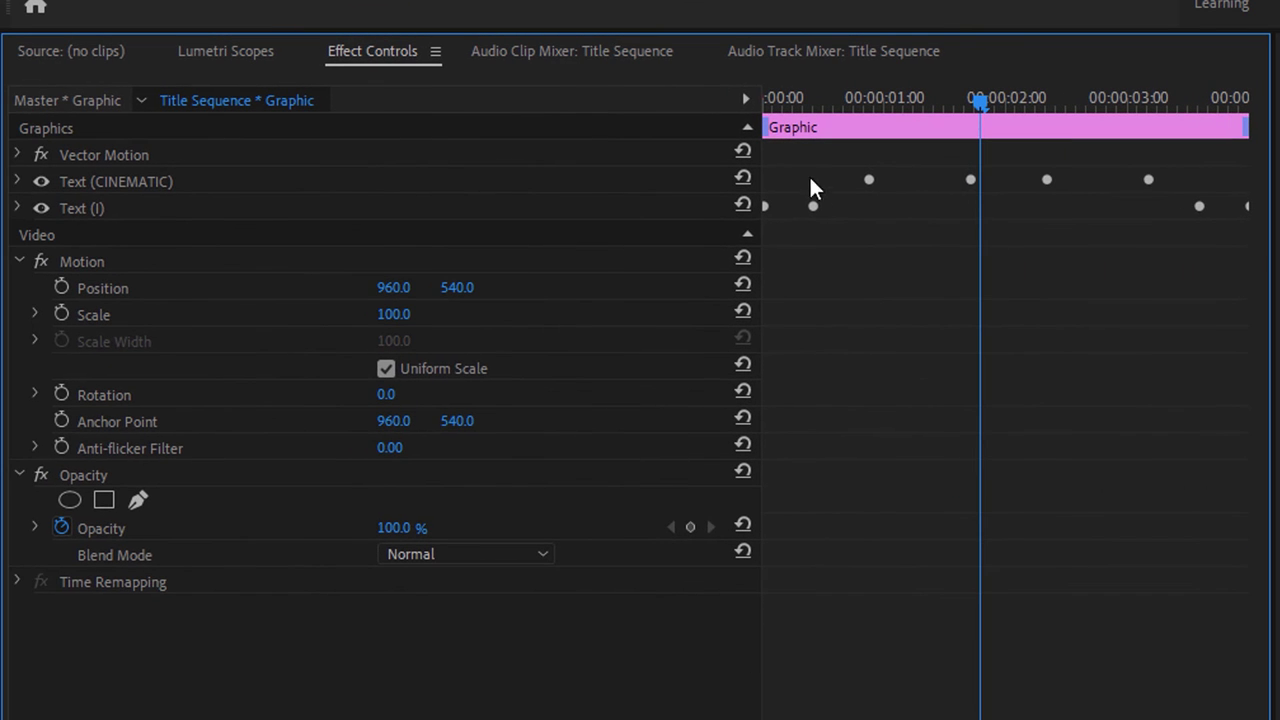
# Drag the intro and outro duration boundaries to cover the slide-in and exit animations
pyautogui.moveTo(768, 127); pyautogui.dragTo(826, 137)
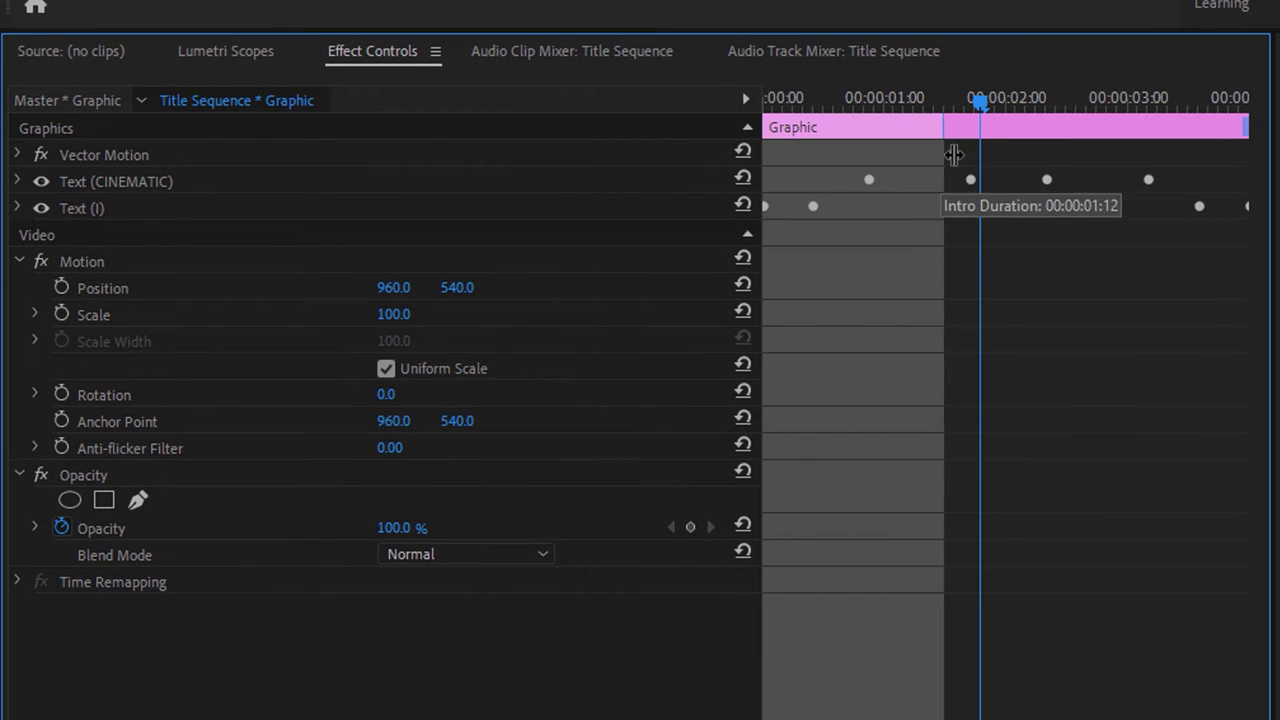
pyautogui.moveTo(954, 154); pyautogui.dragTo(977, 155)
pyautogui.moveTo(1245, 133); pyautogui.dragTo(1044, 122)
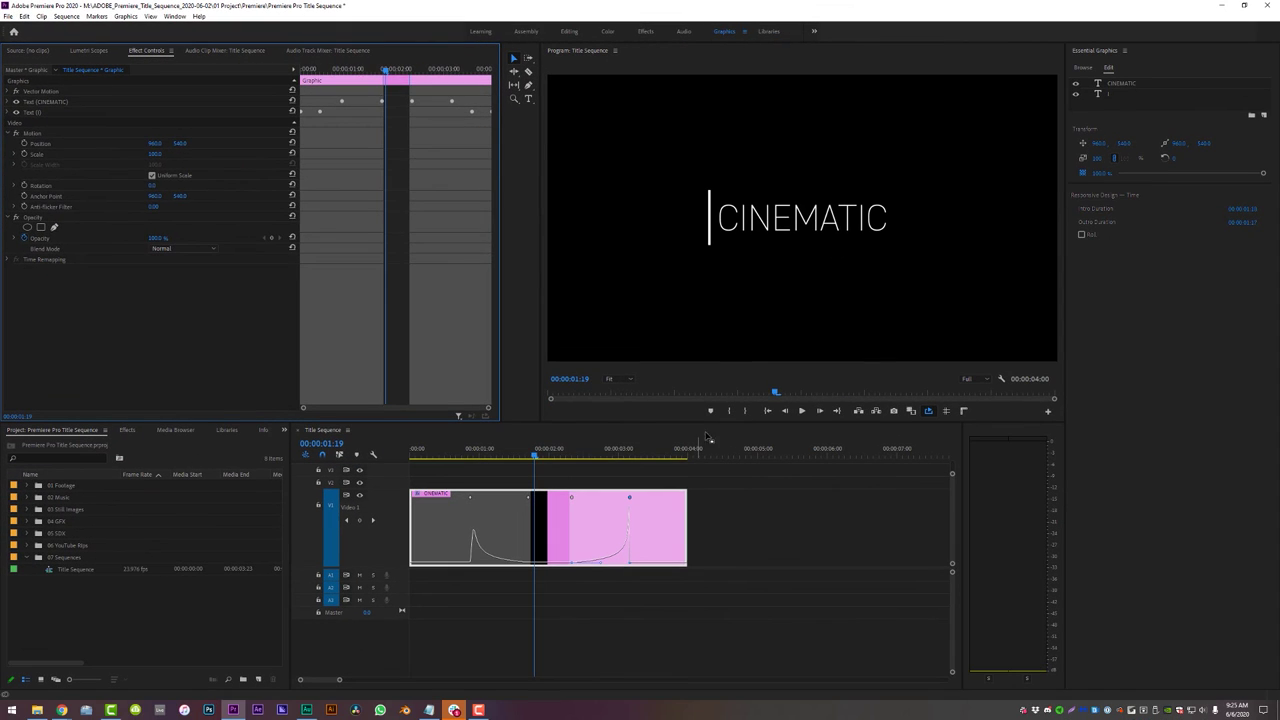
# Lengthen and shorten the graphic clip to check the animations stay intact
pyautogui.moveTo(685, 517); pyautogui.dragTo(717, 528)
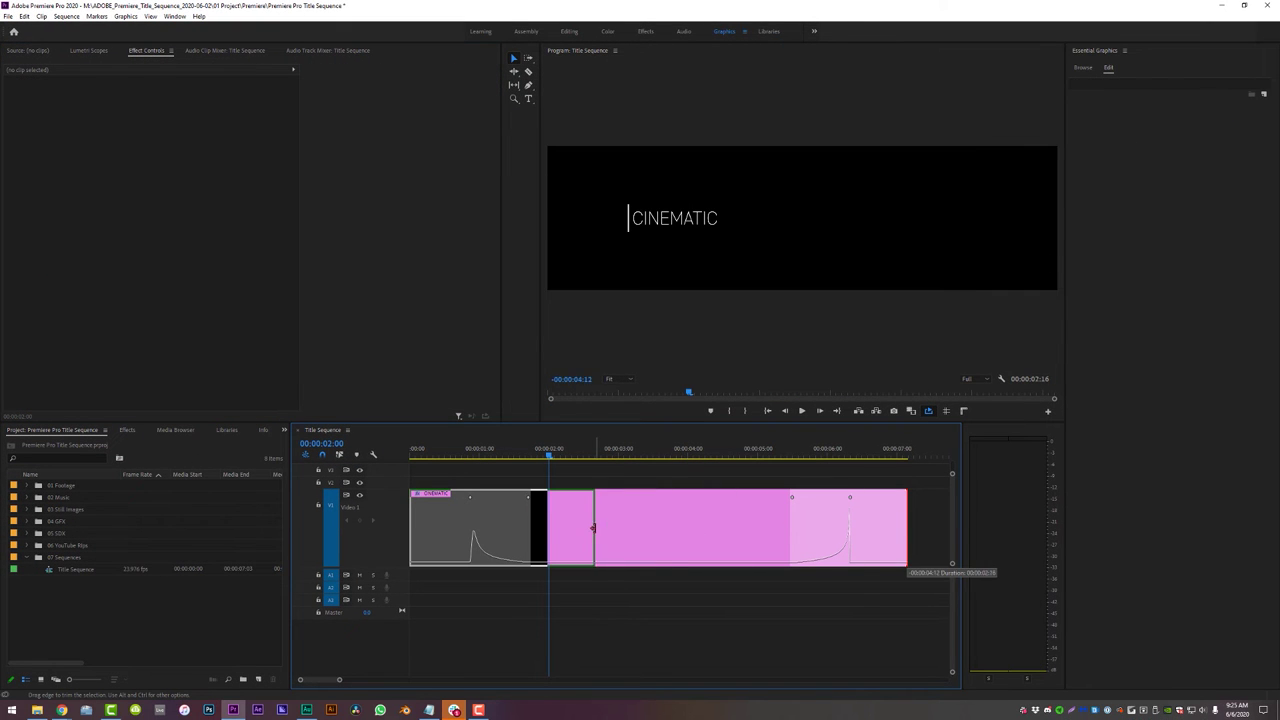
pyautogui.moveTo(593, 528); pyautogui.dragTo(586, 528)
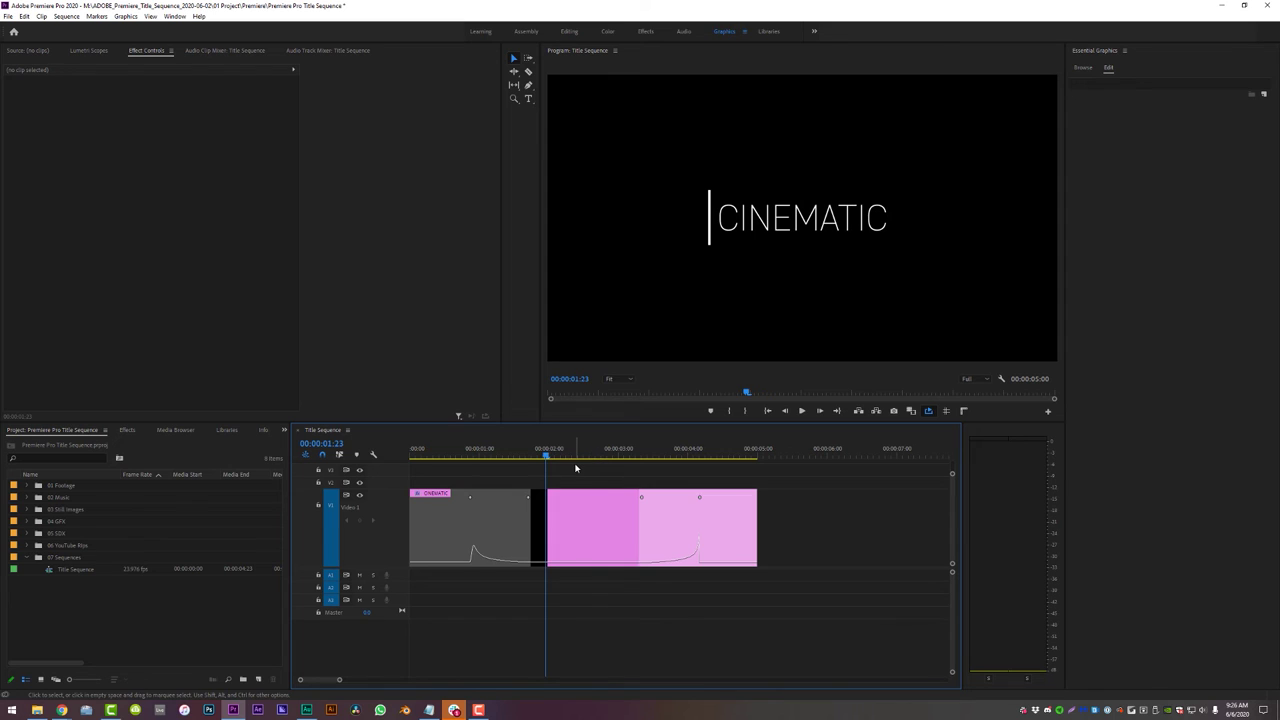
pyautogui.rightClick(573, 530)
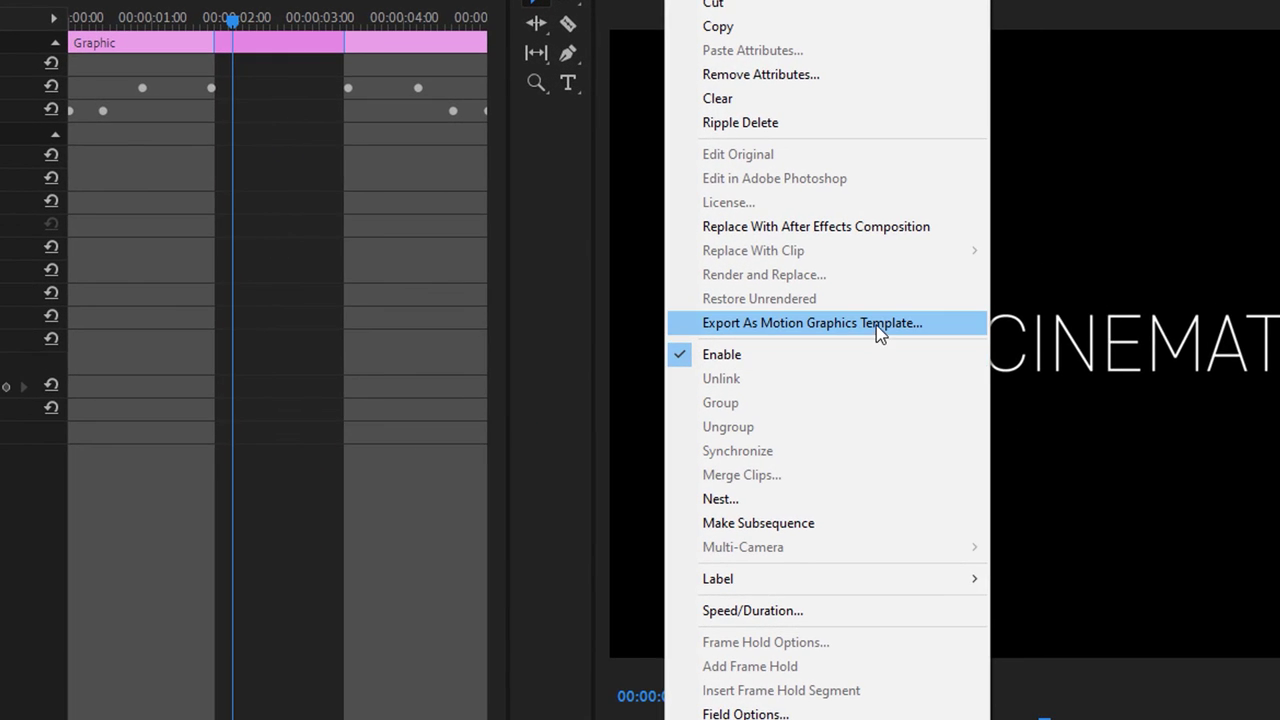
# Set up the 'Modern Cinematic Title' template export to Local Drive with the missing-fonts warning on and keywords Modern and Cinematic
pyautogui.click(876, 325)
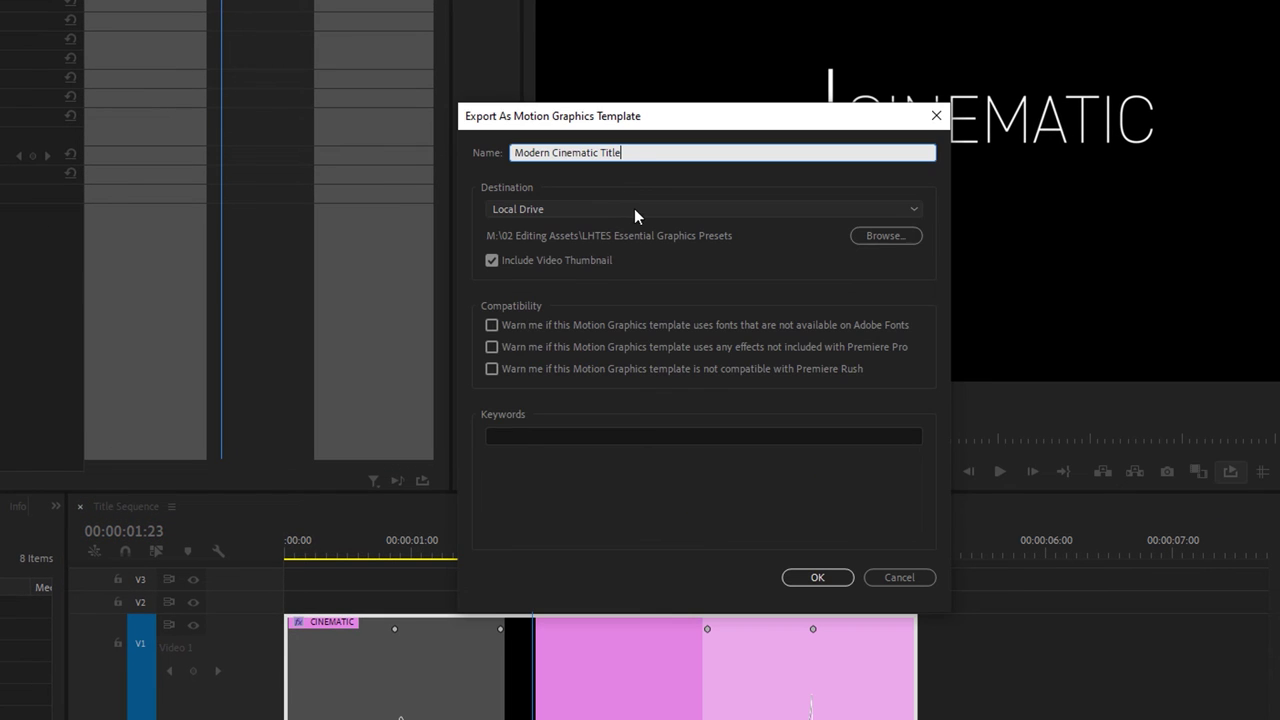
pyautogui.click(635, 210)
pyautogui.click(635, 208)
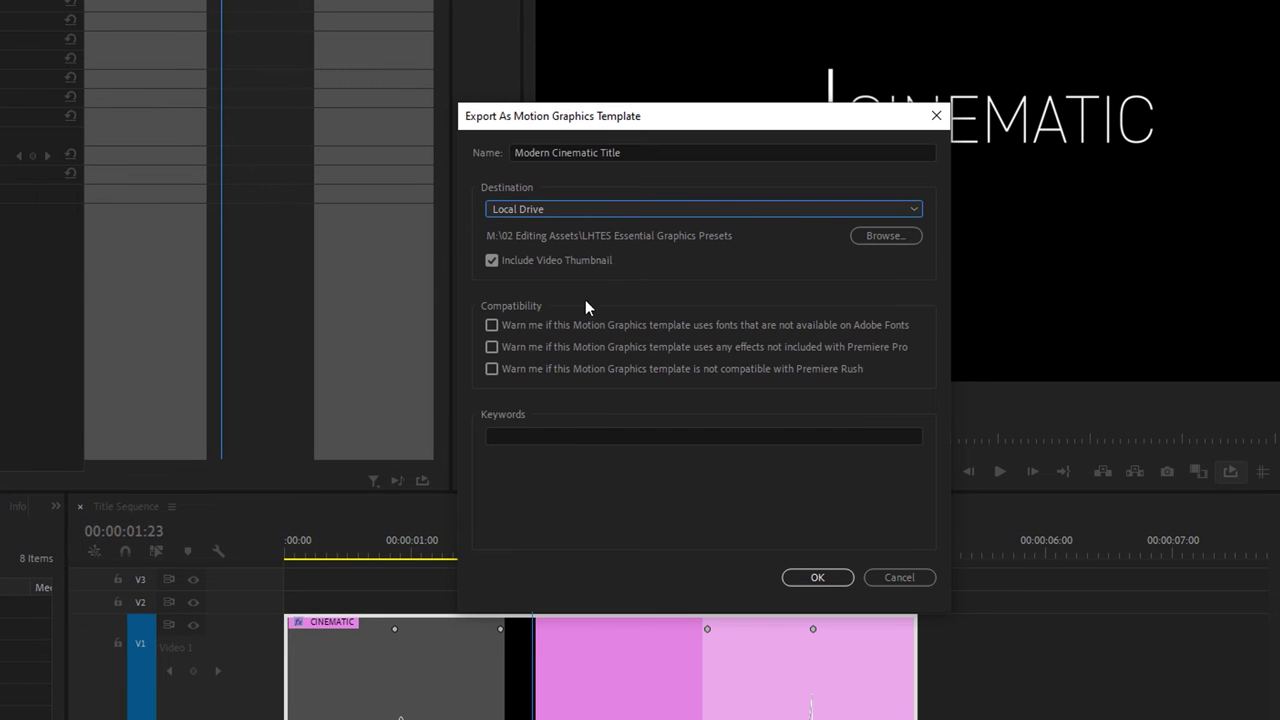
pyautogui.click(492, 325)
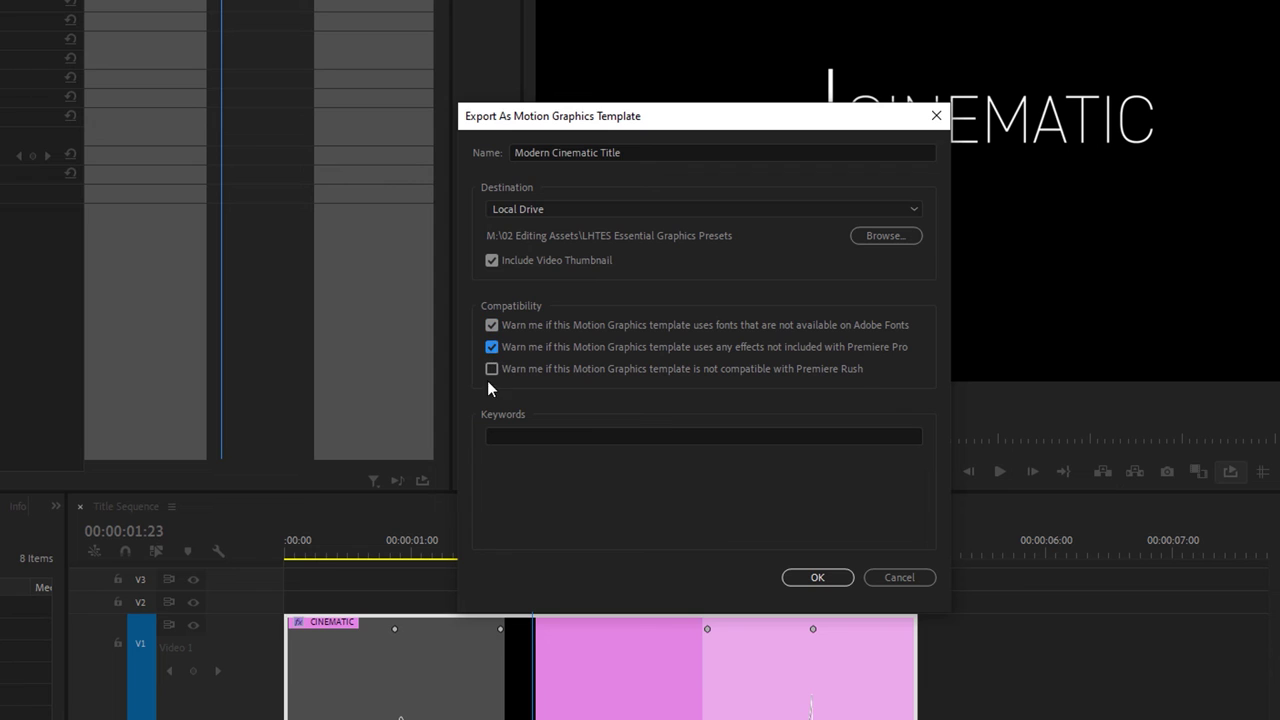
pyautogui.click(520, 433)
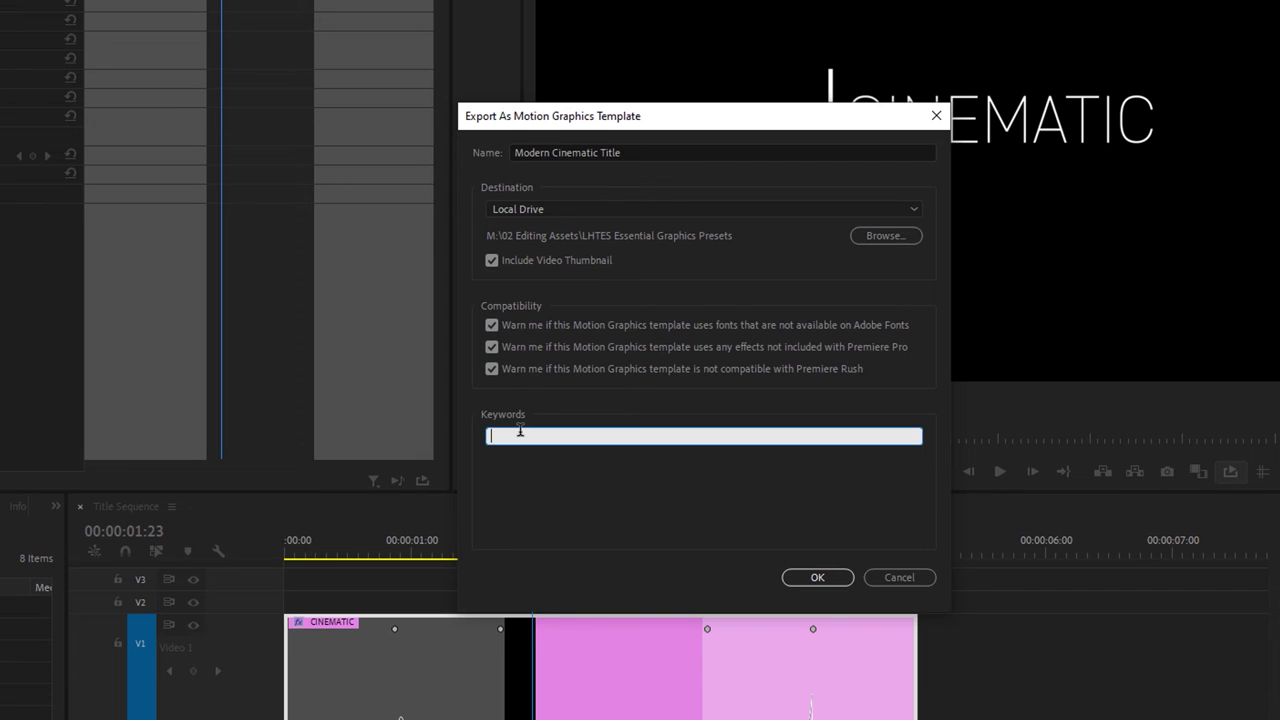
pyautogui.write('Modern')
pyautogui.press('Return')
pyautogui.write('C')
pyautogui.press('Return')
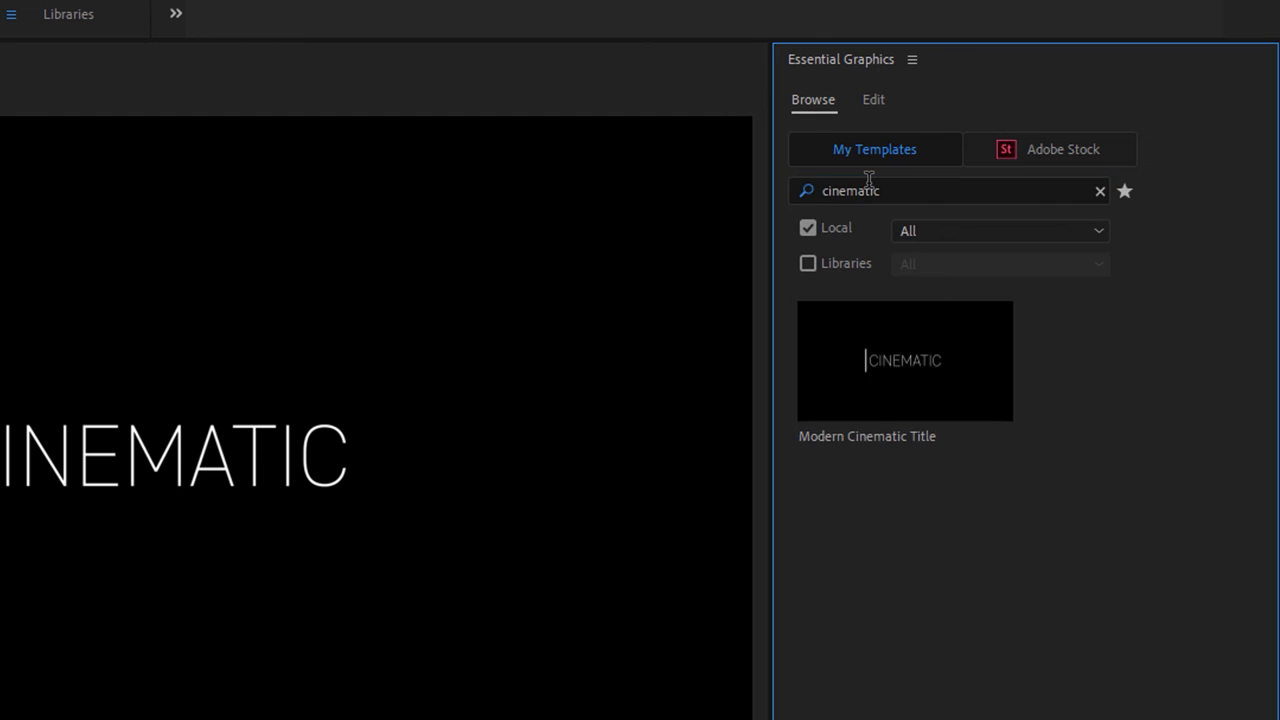
# Drag the Modern Cinematic Title template onto the timeline above the lake footage
pyautogui.moveTo(906, 368); pyautogui.dragTo(513, 537)
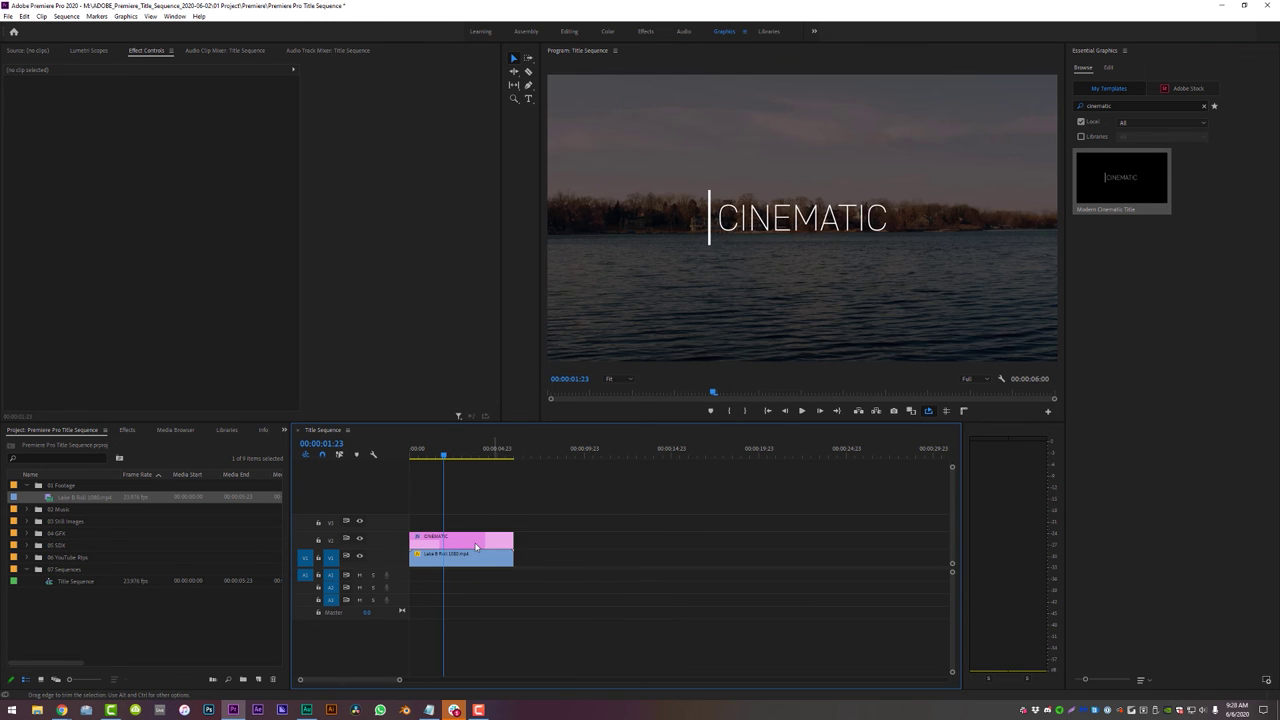